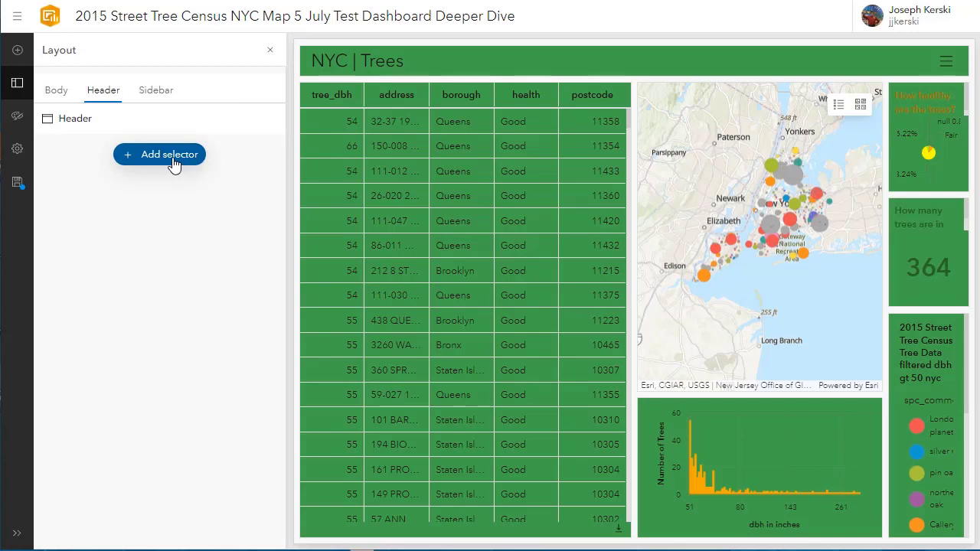
Add a category selector to the header using grouped values from the '2015 Street Tree Census Tree Data filtered dbh gt 50 nyc' layer
left_click(173, 163)
left_click(175, 176)
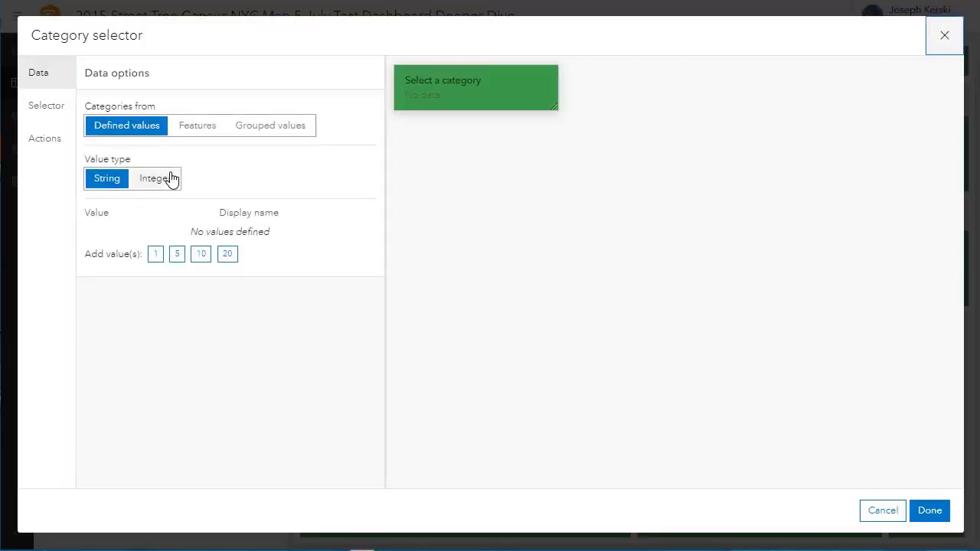
left_click(262, 129)
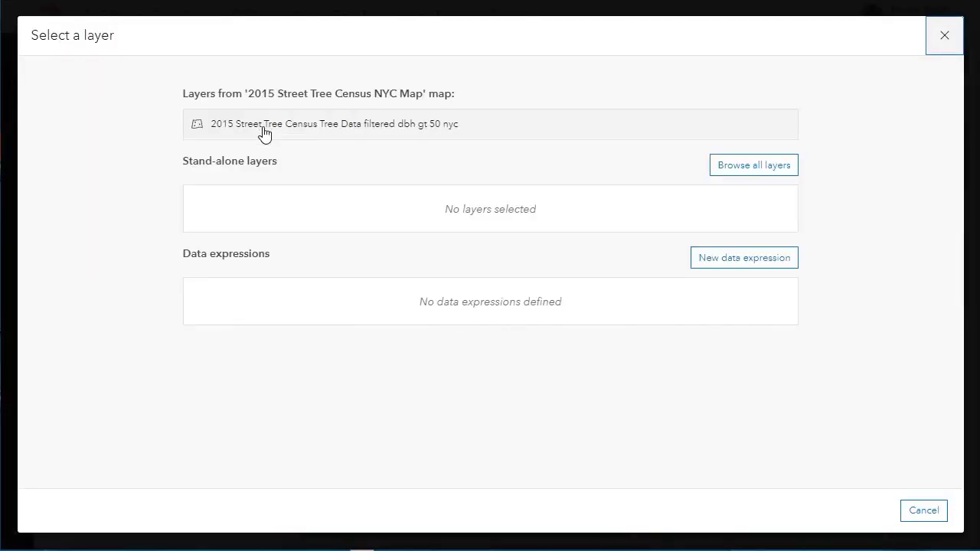
left_click(264, 128)
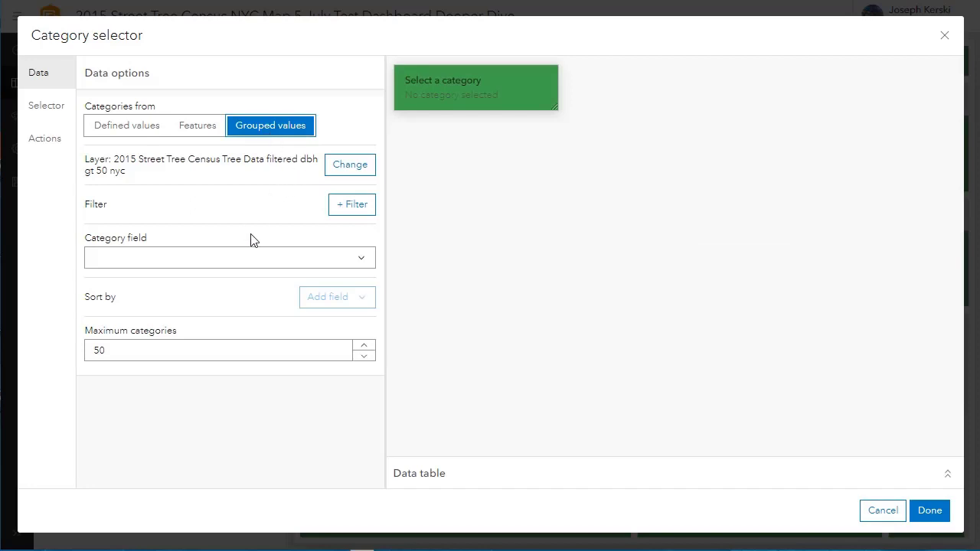
Set the selector's category field to health and remove the health sort field
left_click(240, 261)
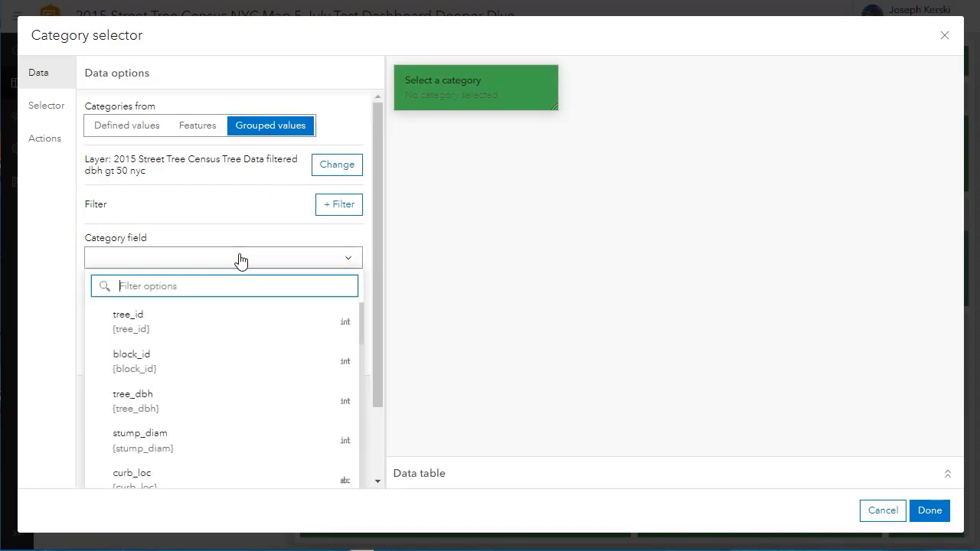
scroll(201, 411, "down", 4)
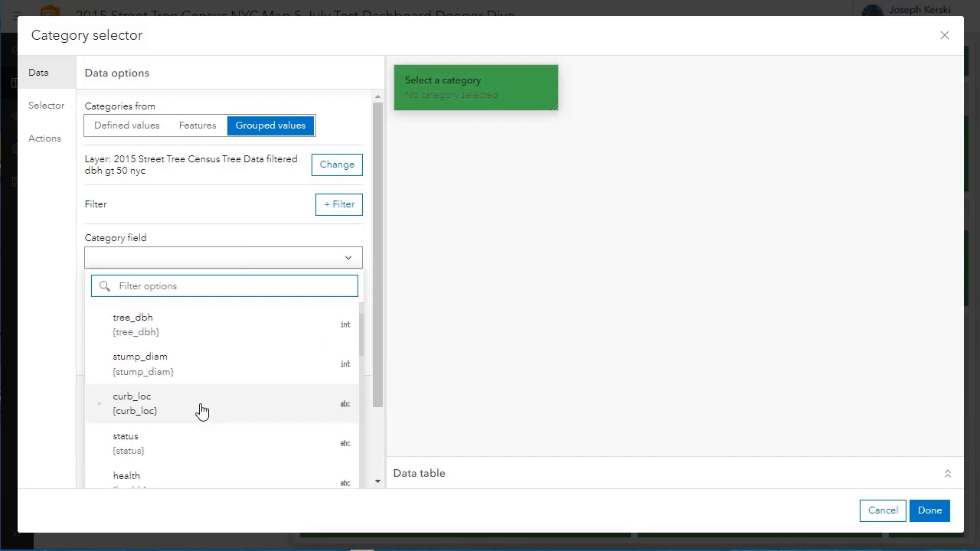
left_click(201, 411)
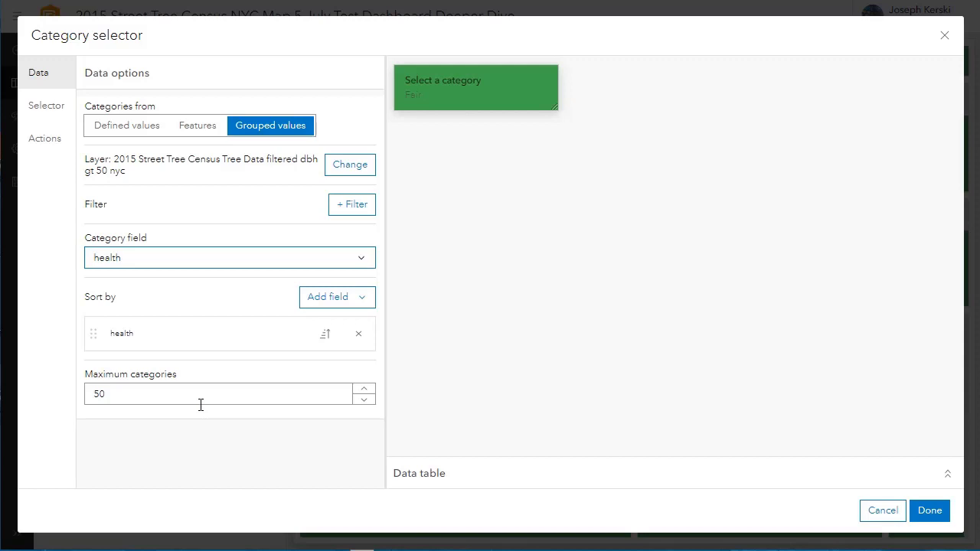
left_click(358, 341)
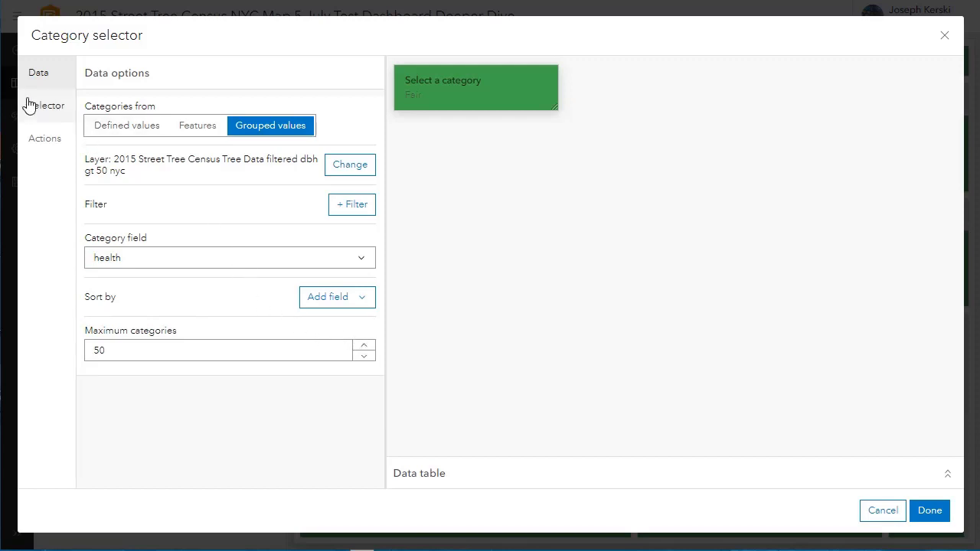
Label the selector "Choose Tree Health" and set its presentation mode to Inline
left_click(43, 117)
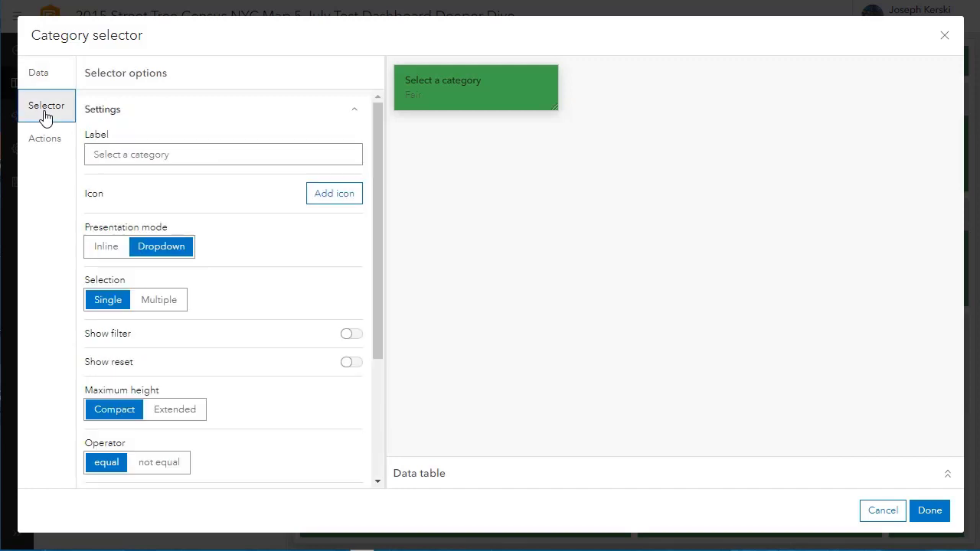
left_click(179, 160)
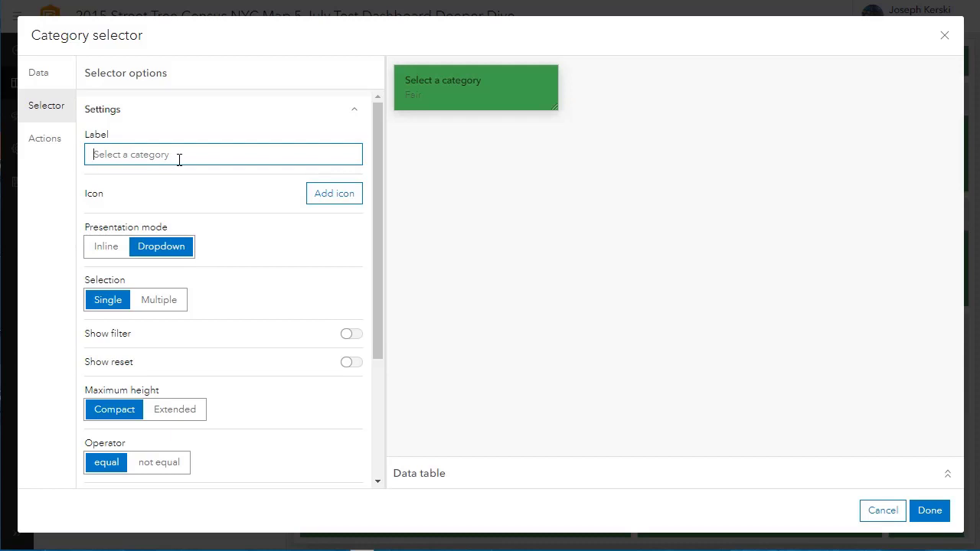
type("Choose Tr")
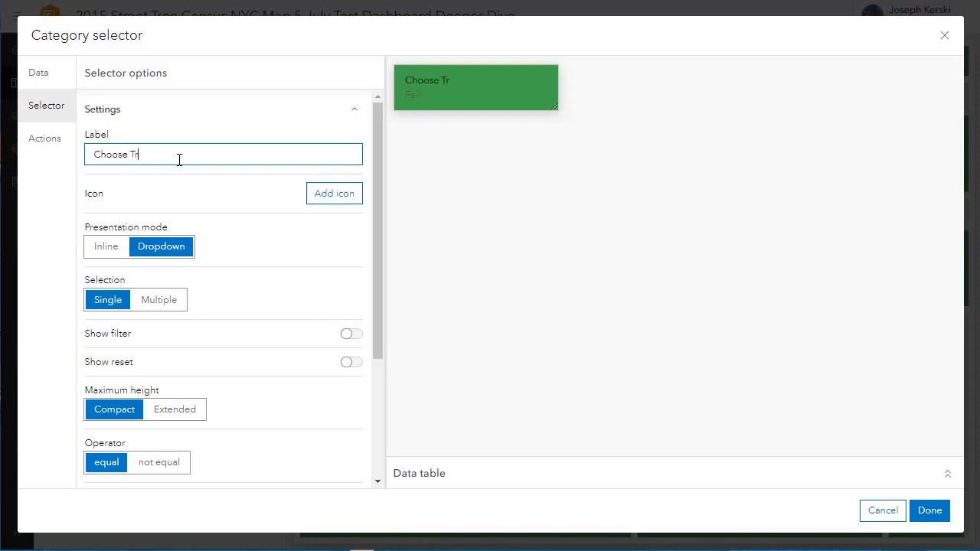
type("ee Health")
left_click(107, 252)
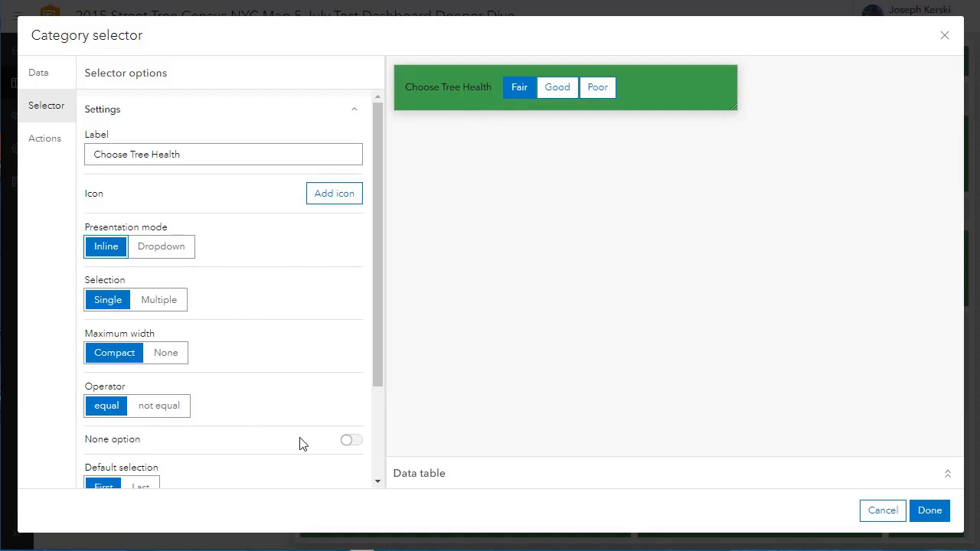
Enable the selector's None option and label it "No Selection"
left_click(346, 442)
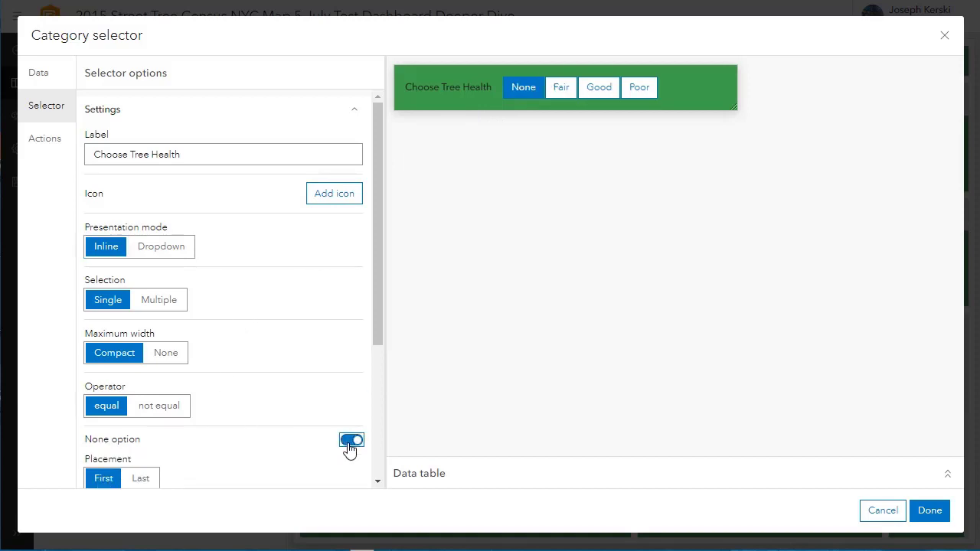
scroll(305, 439, "down", 1)
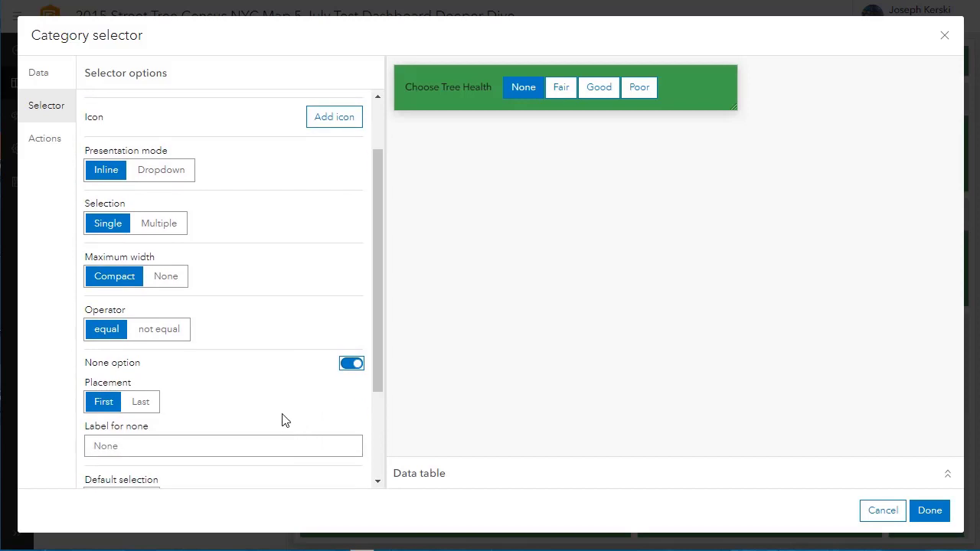
left_click(241, 441)
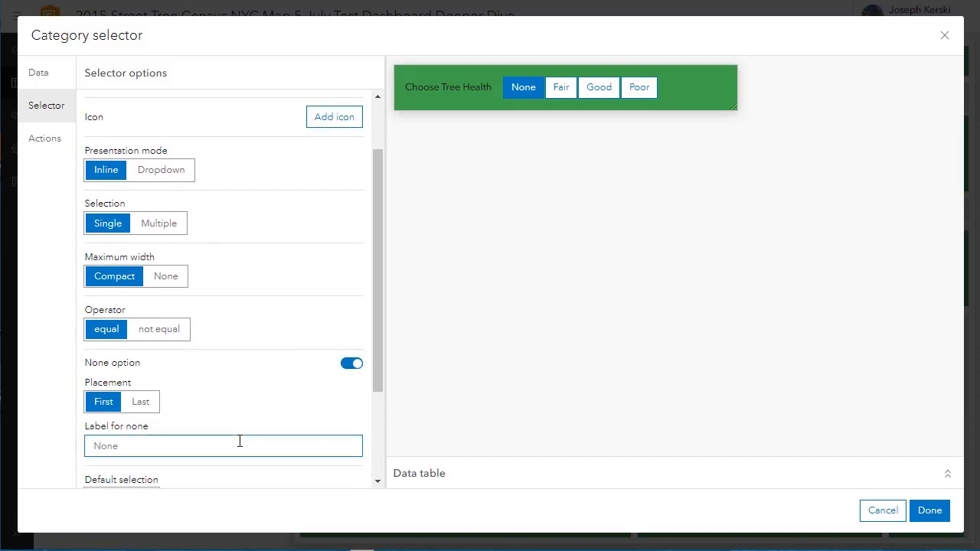
type("No Select")
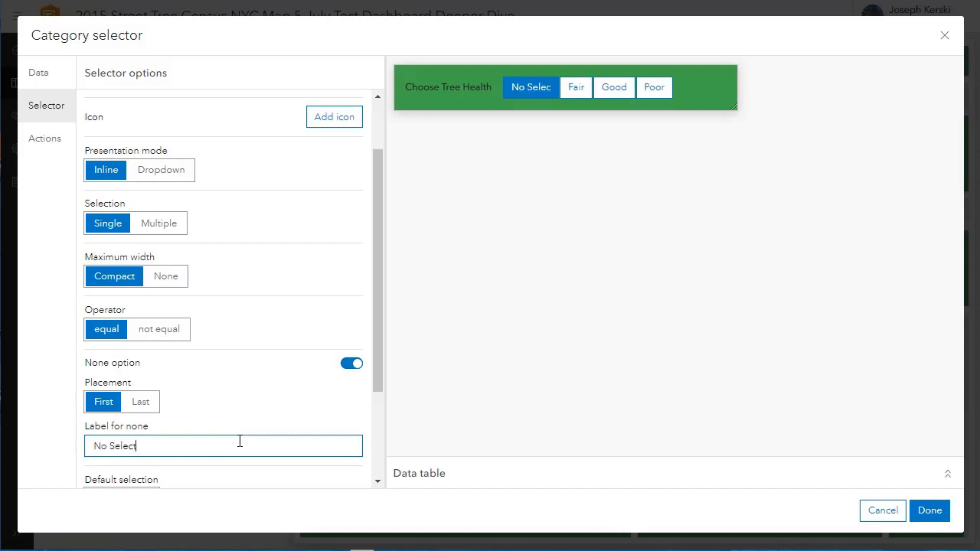
type("ion")
key("BackSpace")
key("BackSpace")
key("BackSpace")
type("ion")
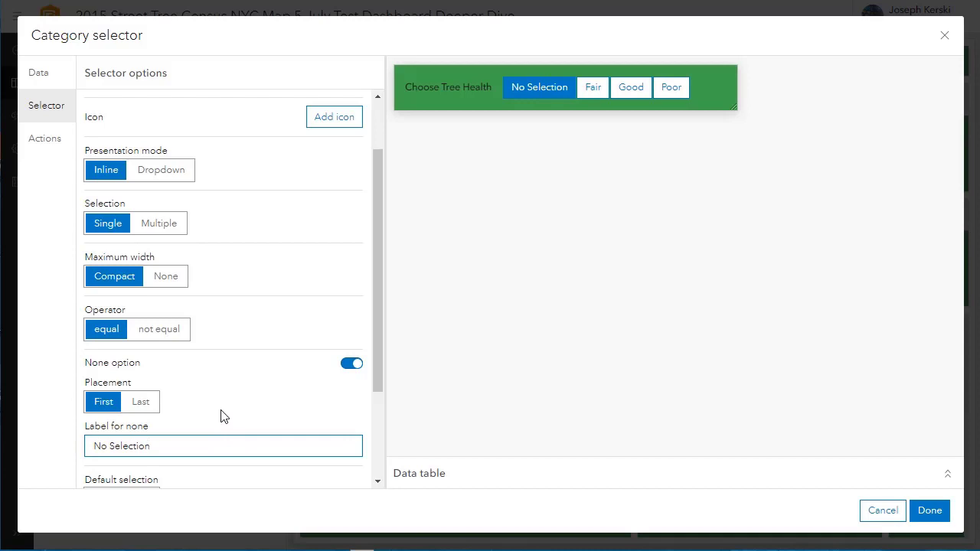
Make the selector filter the map's tree census layer and the table, and finish the selector configuration
left_click(45, 138)
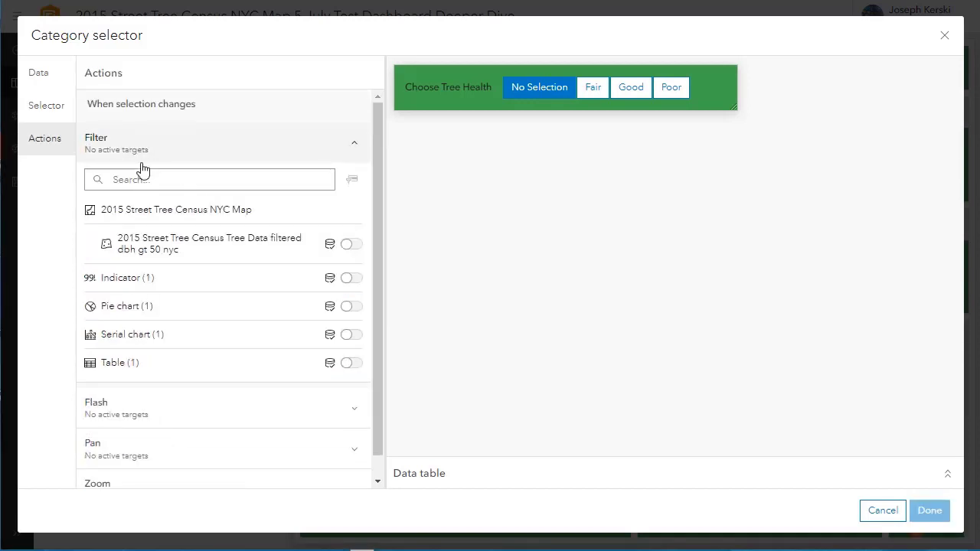
left_click(56, 145)
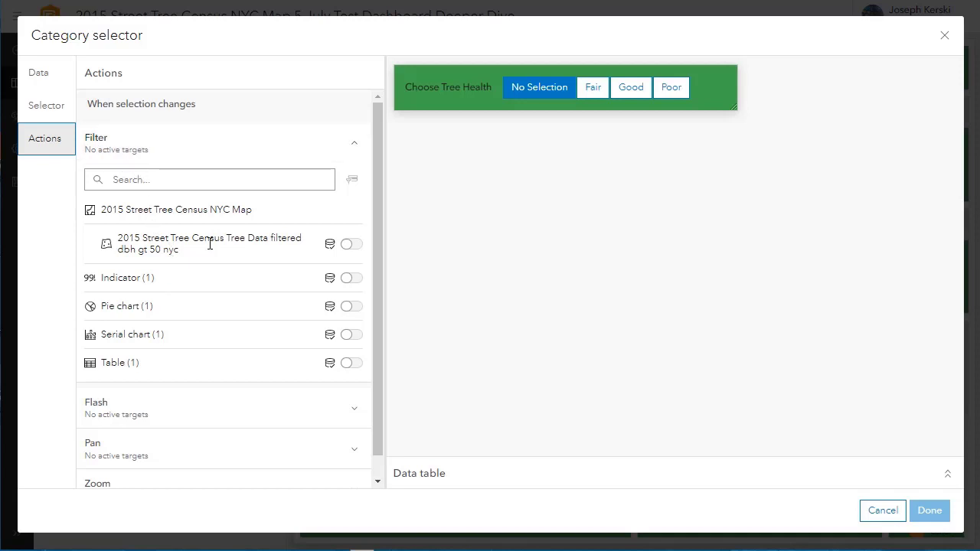
left_click(352, 244)
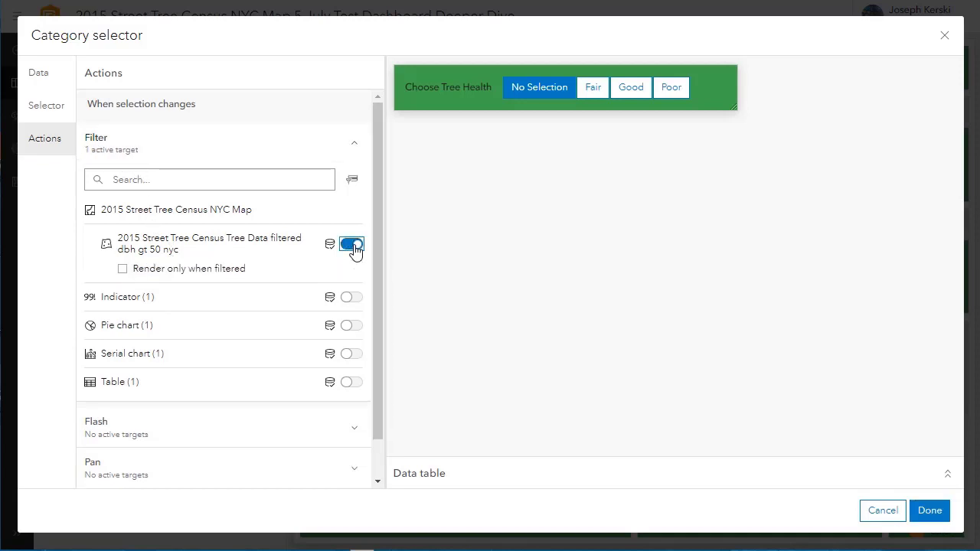
left_click(351, 382)
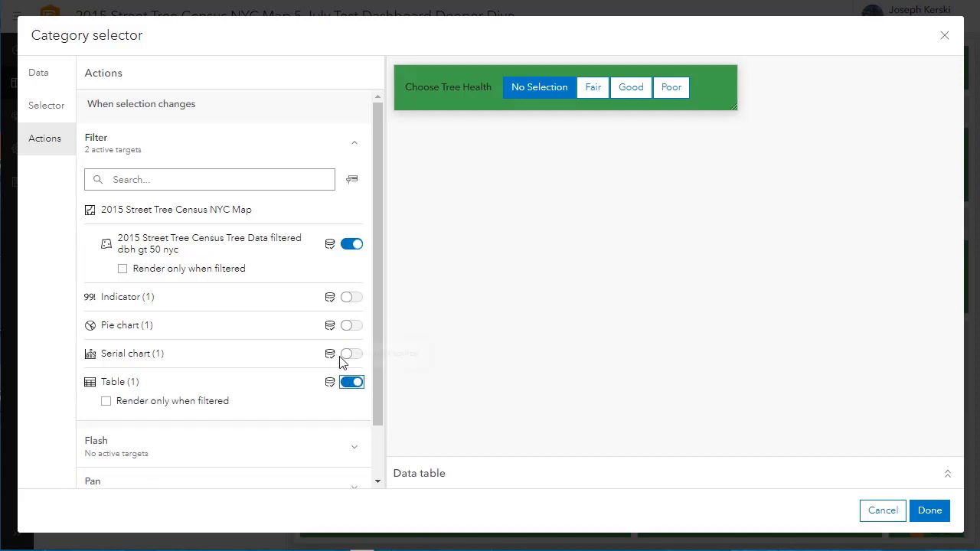
left_click(930, 510)
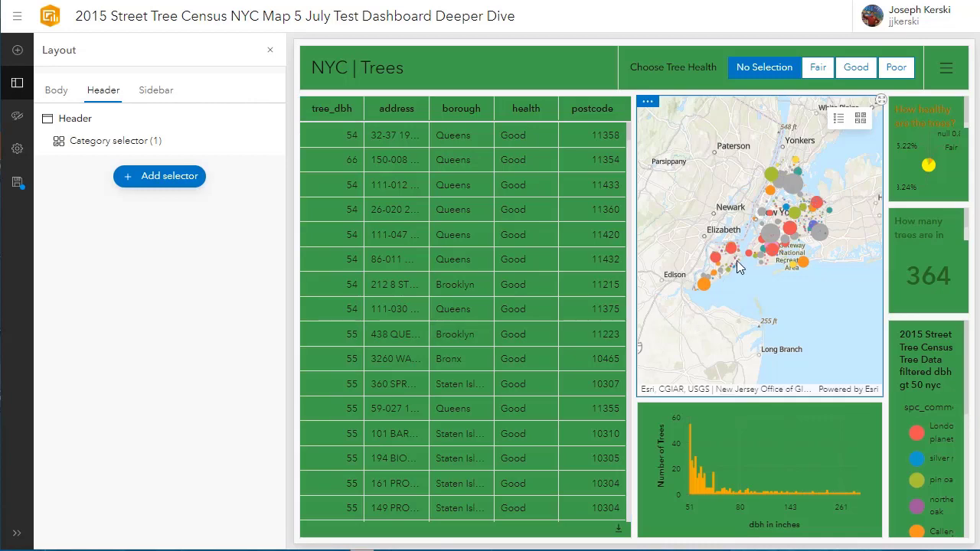
Show the pop-up of the Bay Ridge tree on the map and select the 66-inch Queens tree in the table
scroll(736, 261, "up", 2)
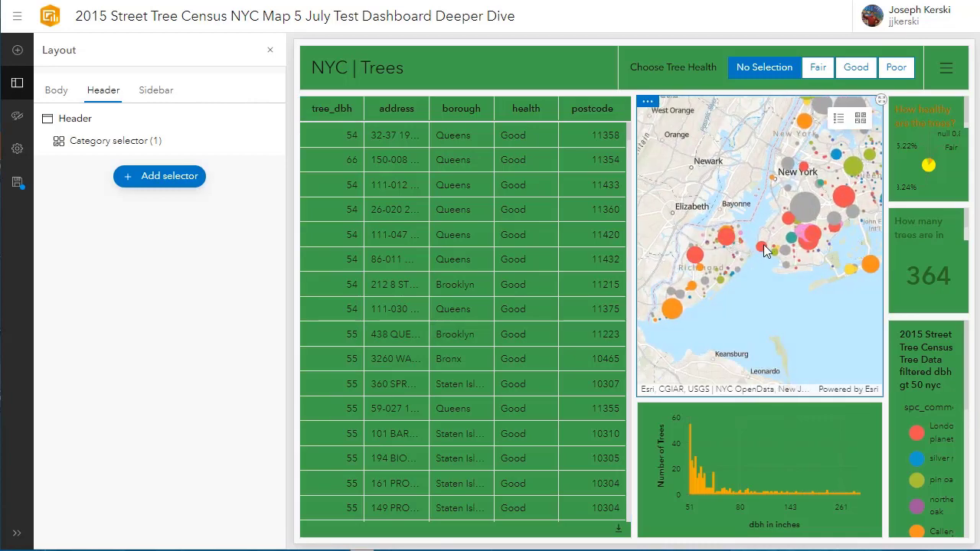
left_click(765, 245)
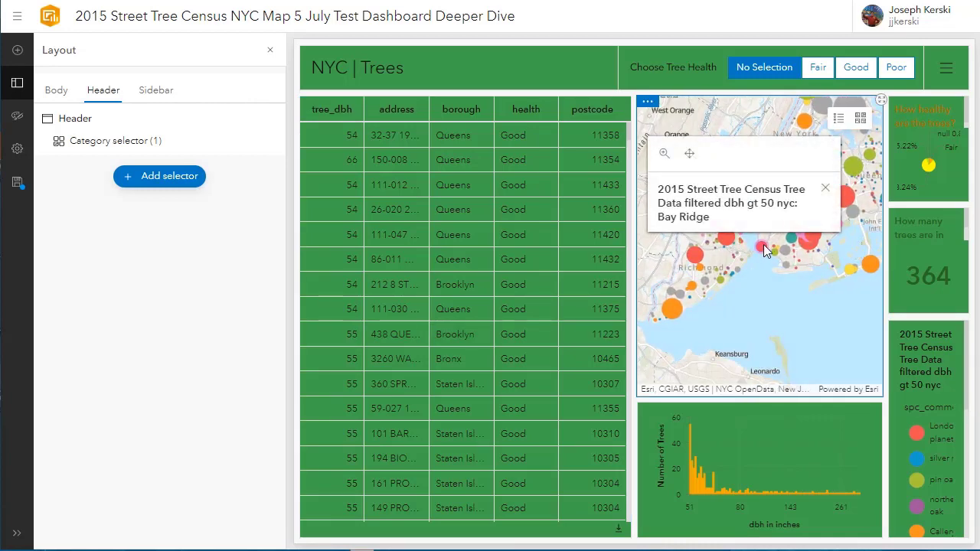
left_click(433, 172)
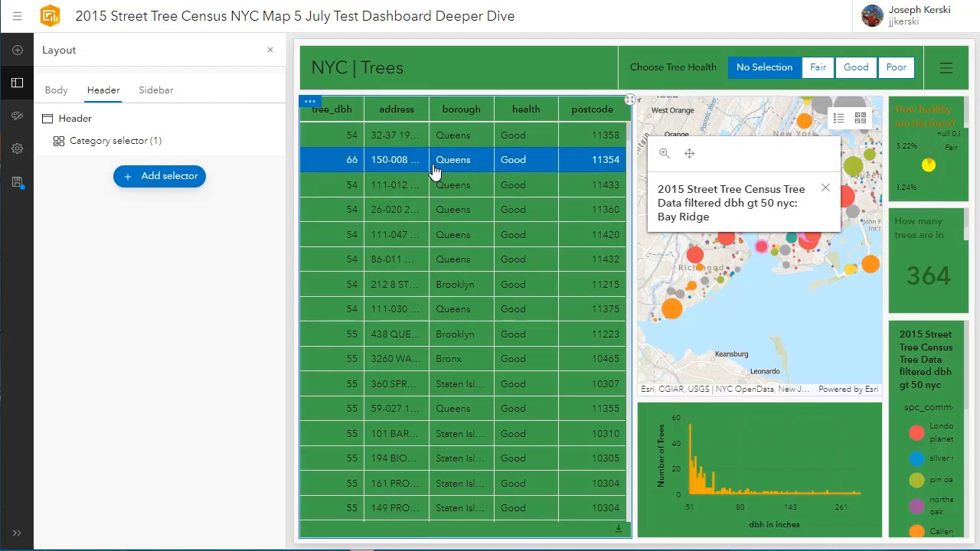
Filter the trees to Fair health, close the tree pop-up, and examine the filtered trees around Manhattan on the map
left_click(818, 67)
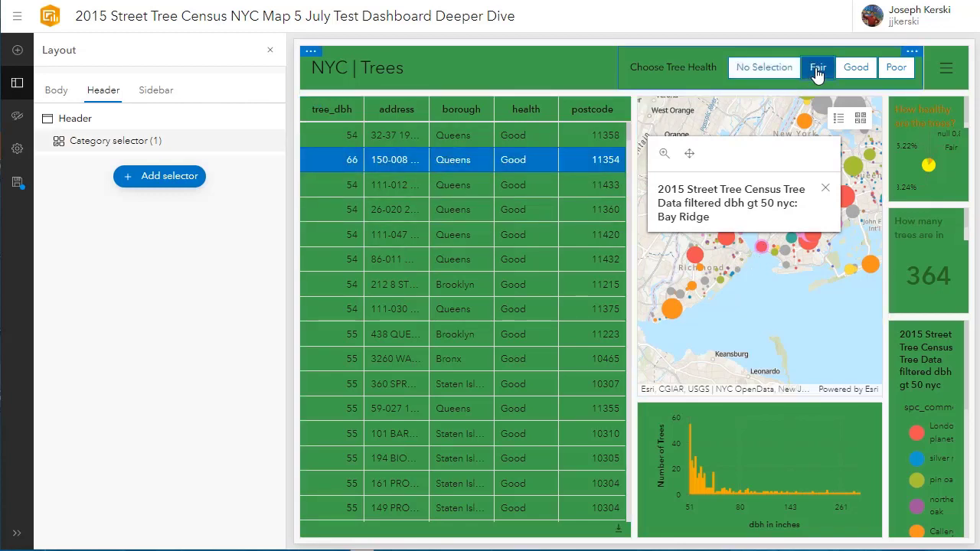
scroll(802, 282, "up", 2)
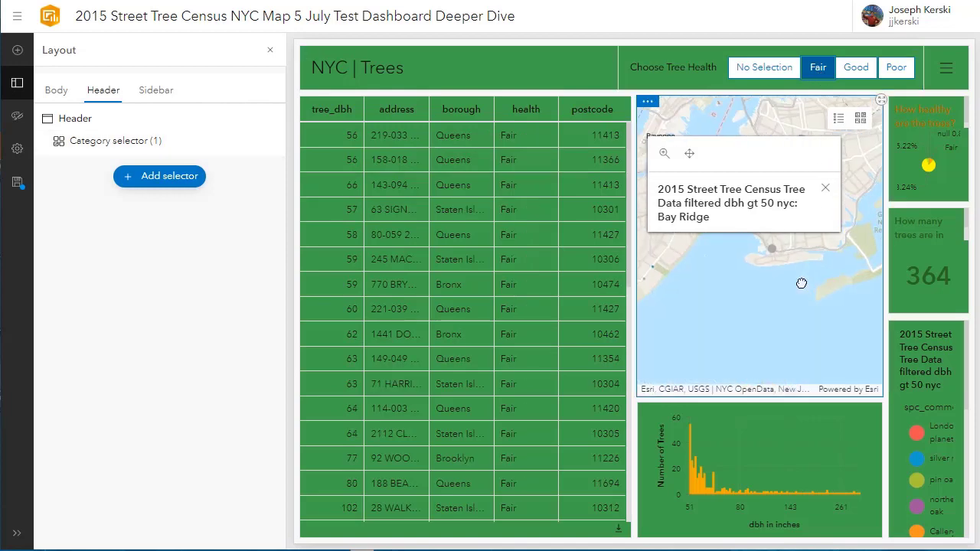
left_click(826, 187)
scroll(790, 213, "up", 1)
left_click_drag(790, 212, 771, 344)
left_click_drag(770, 228, 711, 356)
left_click_drag(765, 200, 752, 252)
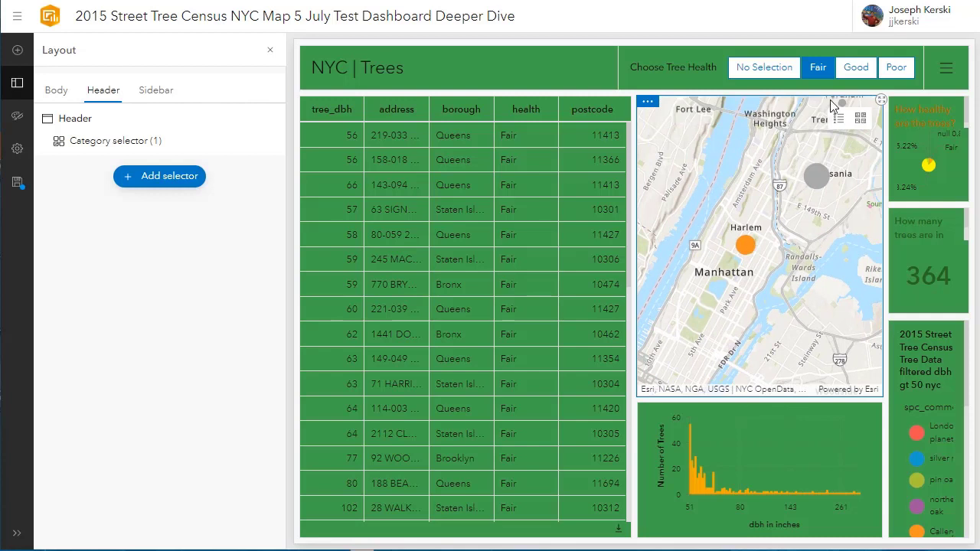
Test the tree health filter with Good, Poor and Fair, then reset it to No Selection and examine the map around Brooklyn
left_click(849, 68)
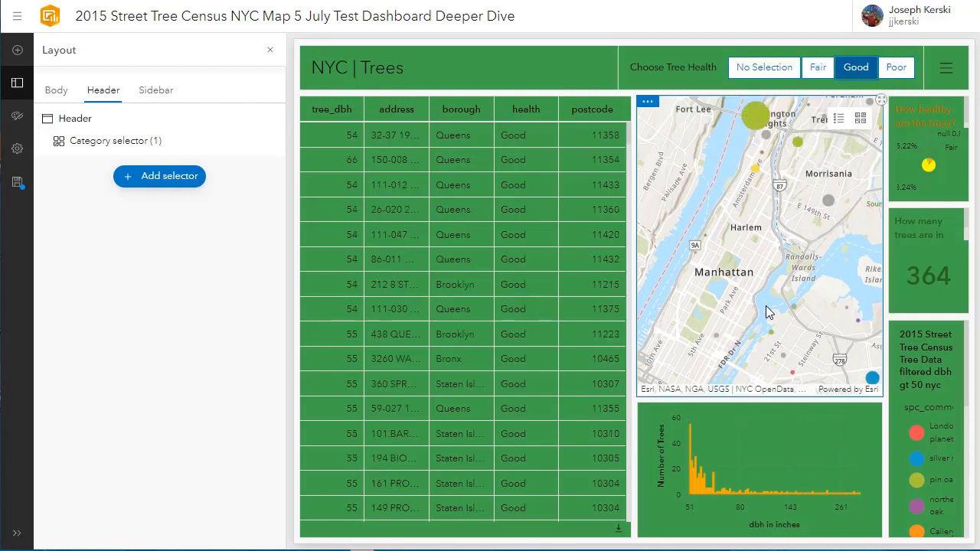
left_click_drag(769, 311, 791, 212)
left_click(897, 68)
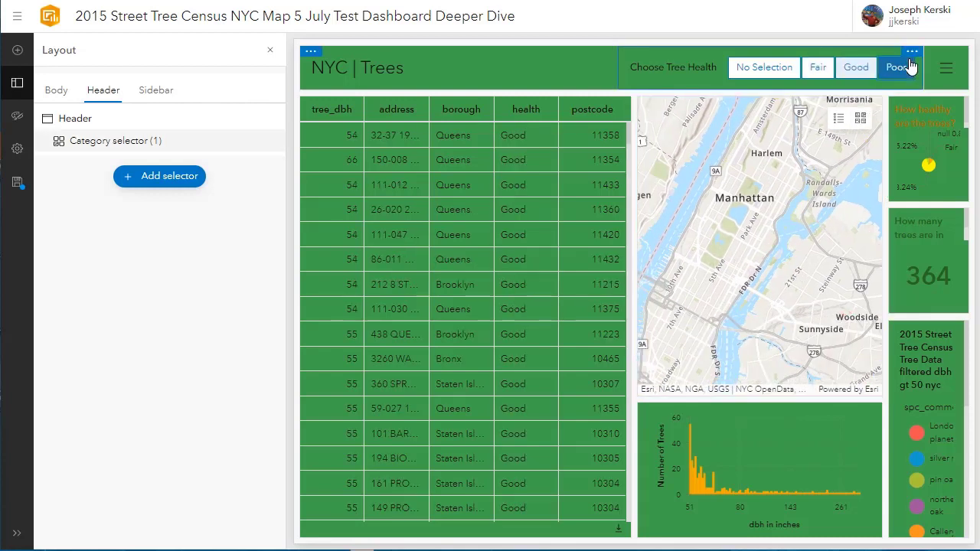
left_click(819, 71)
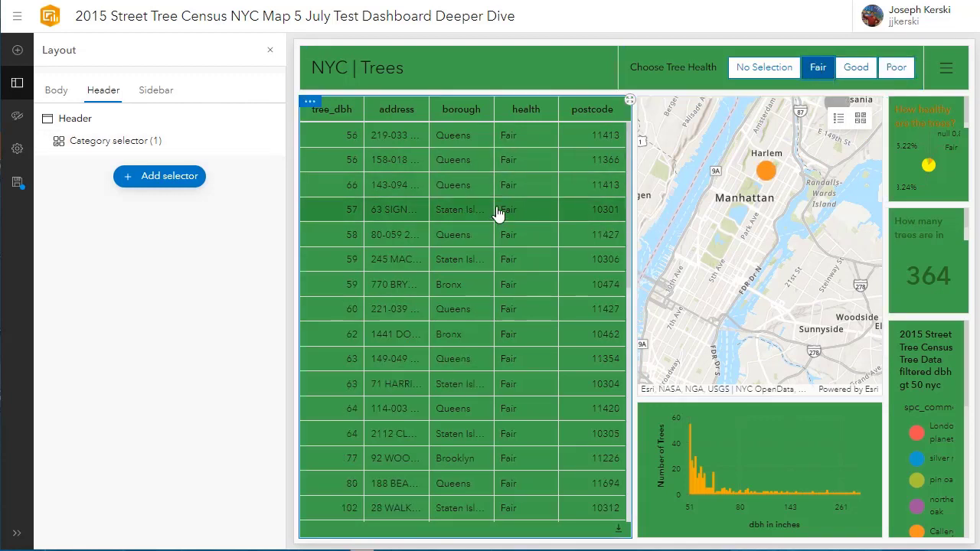
left_click(762, 67)
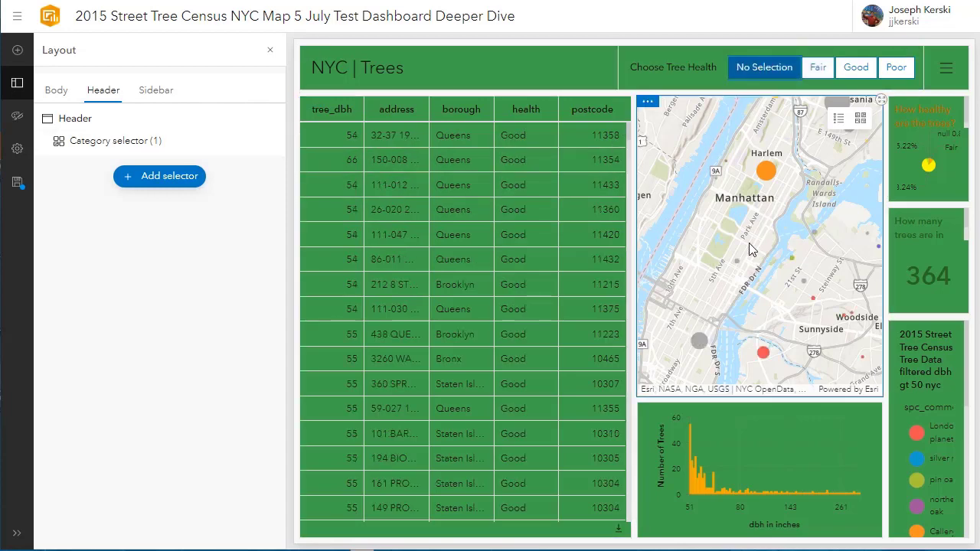
scroll(750, 244, "down", 1)
left_click_drag(760, 245, 739, 170)
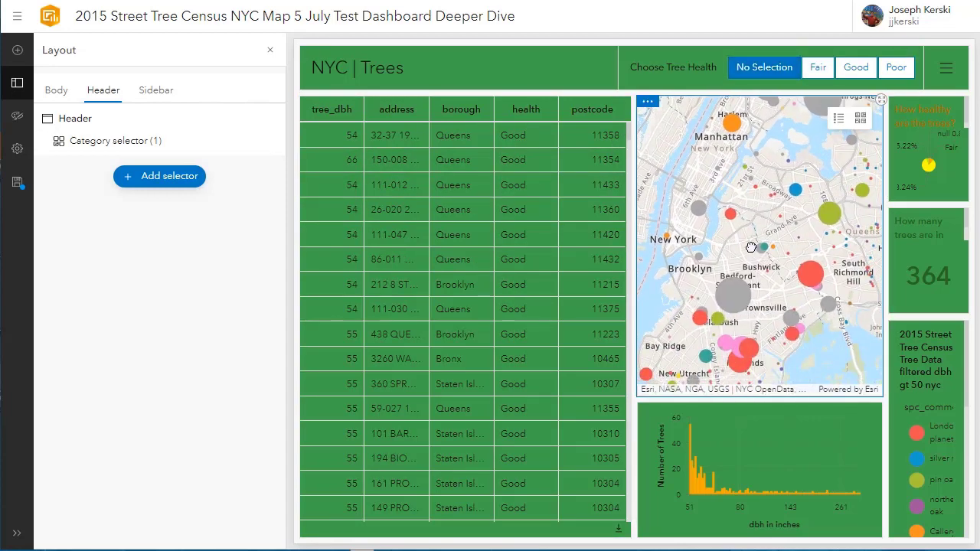
Filter the trees to Good health and read the attributes of the Cypress Hills-City Line tree in its map pop-up
left_click(818, 77)
left_click(850, 69)
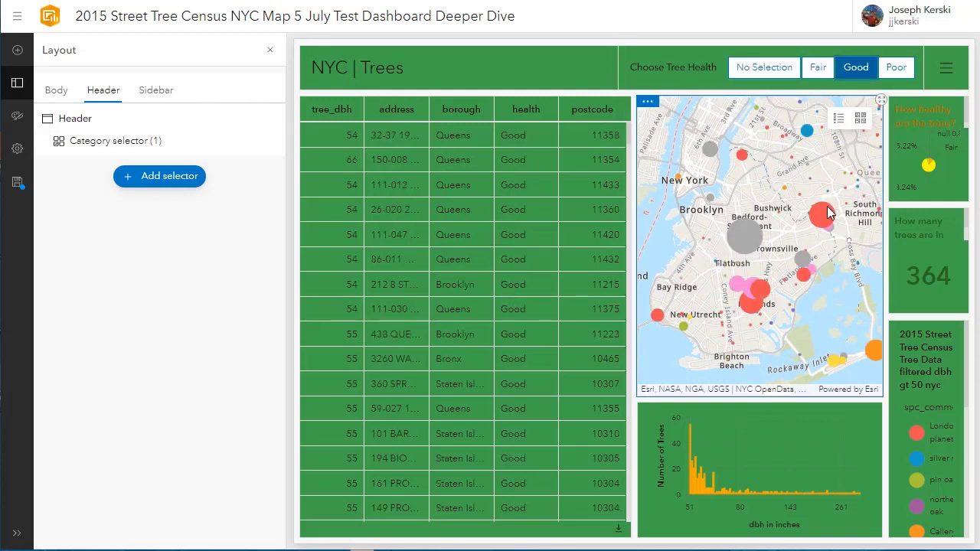
left_click(824, 216)
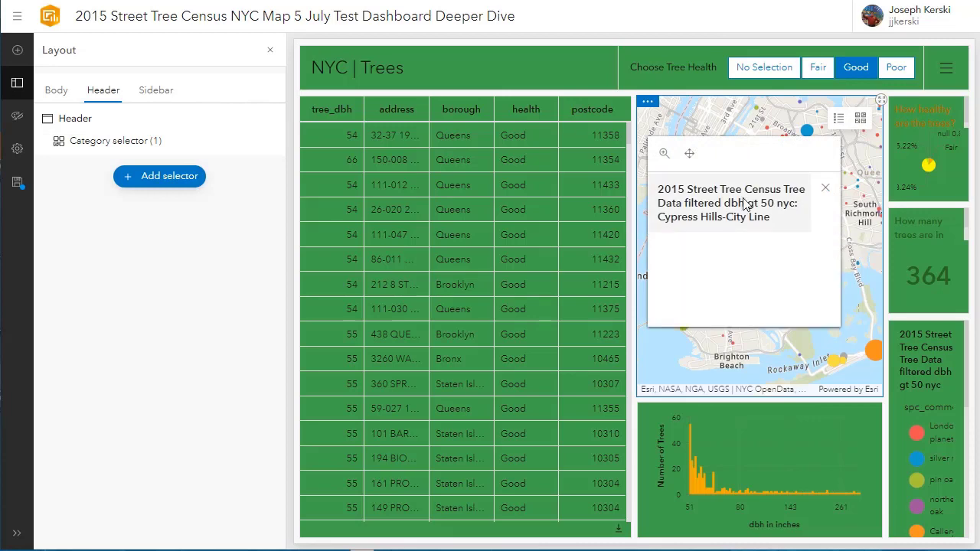
scroll(774, 279, "down", 5)
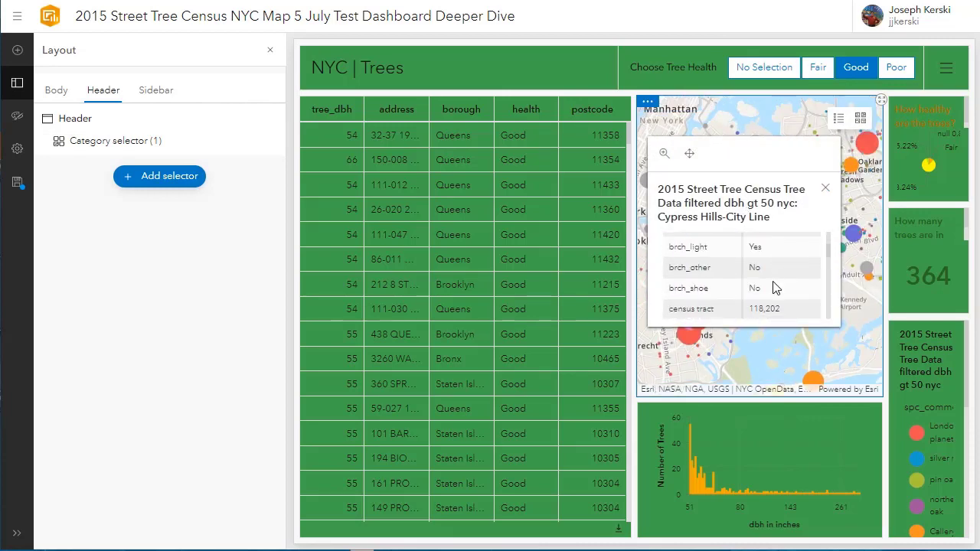
Read the health attribute in the Cypress Hills-City Line tree's pop-up and close the pop-up
scroll(774, 281, "down", 4)
scroll(777, 306, "down", 2)
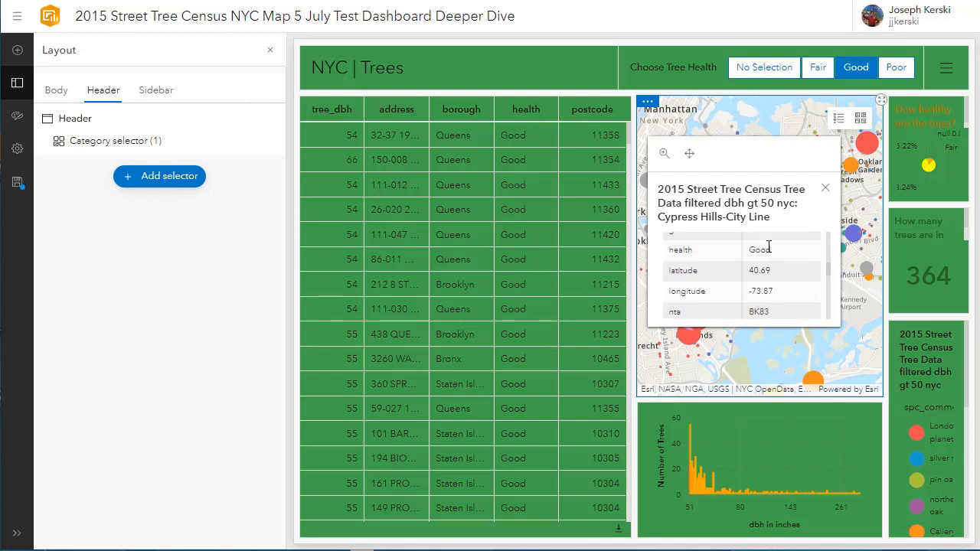
double_click(775, 263)
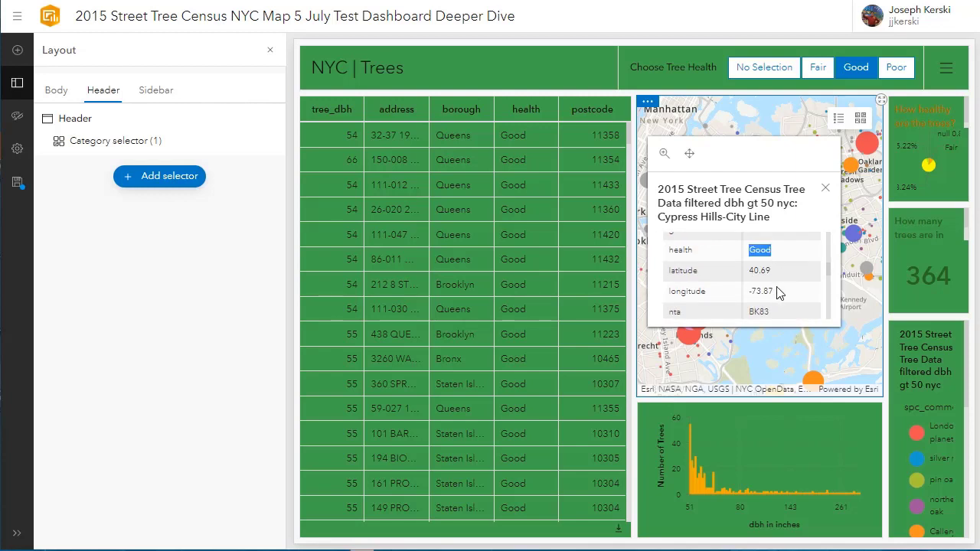
left_click(825, 188)
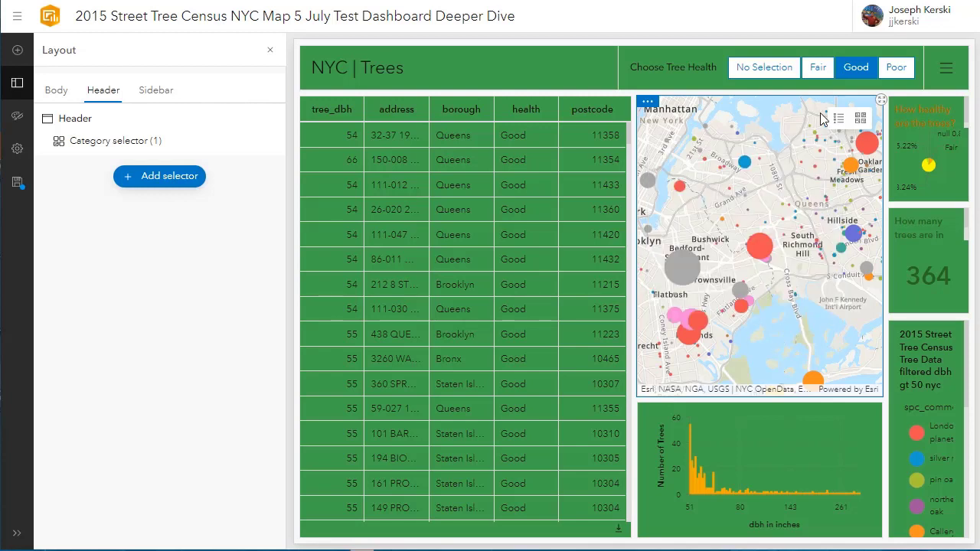
Filter the trees to Fair health and read the attributes of the Ridgewood tree in its map pop-up
left_click(824, 68)
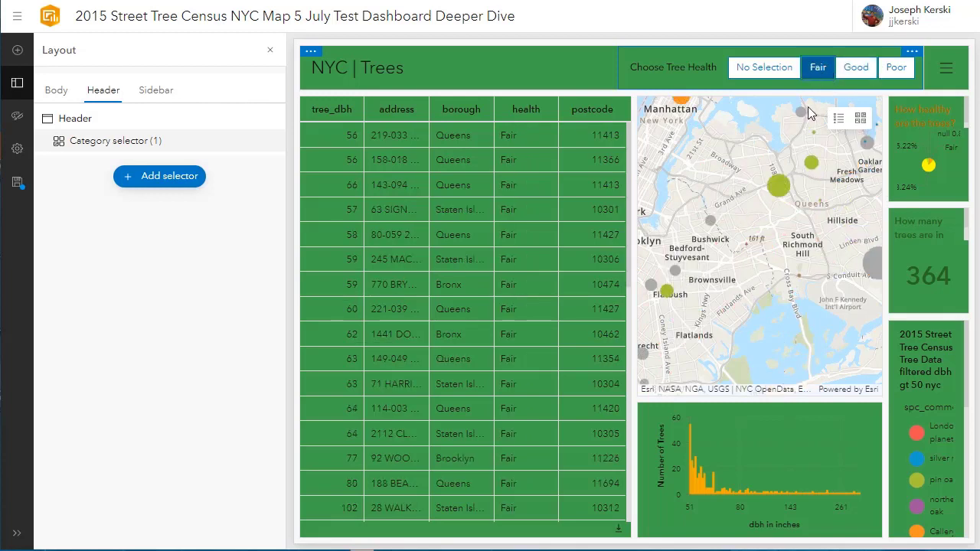
left_click(713, 222)
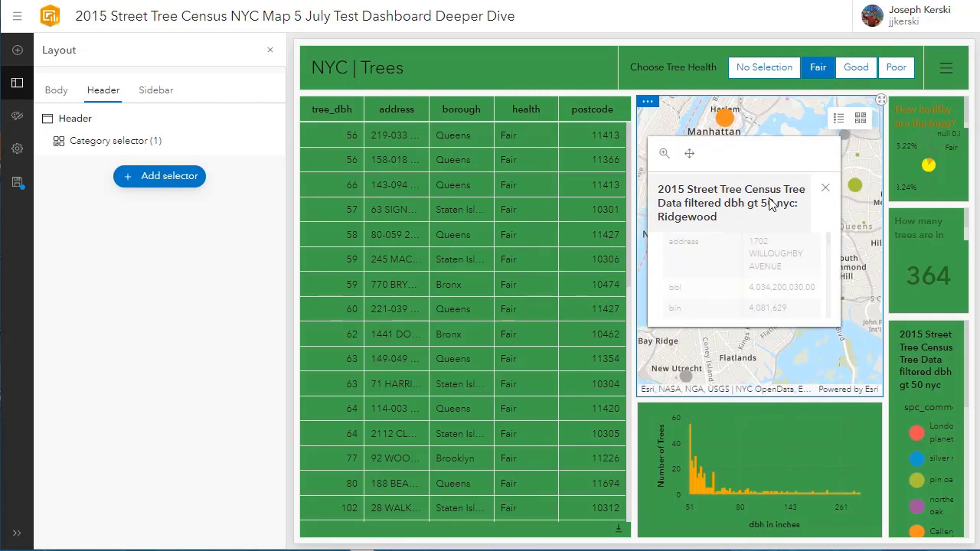
scroll(755, 274, "down", 5)
scroll(762, 284, "down", 3)
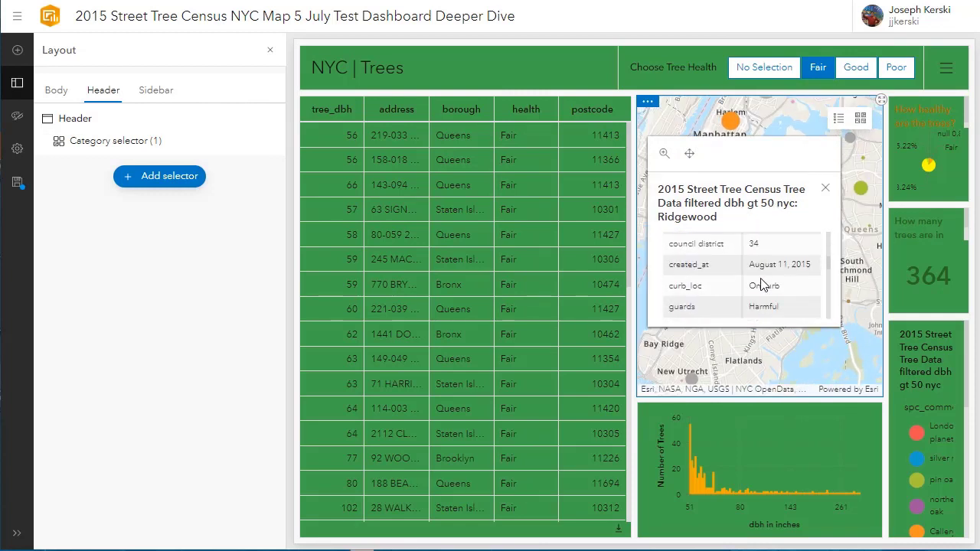
scroll(776, 284, "down", 2)
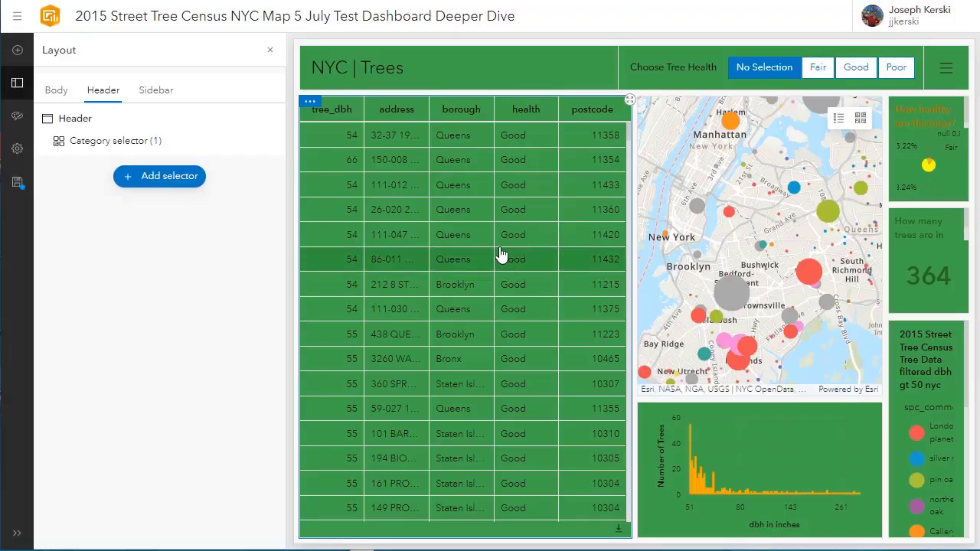
Select trees in Queens, Brooklyn and Staten Island in the table to check the map's flash and pop-up response
left_click(492, 243)
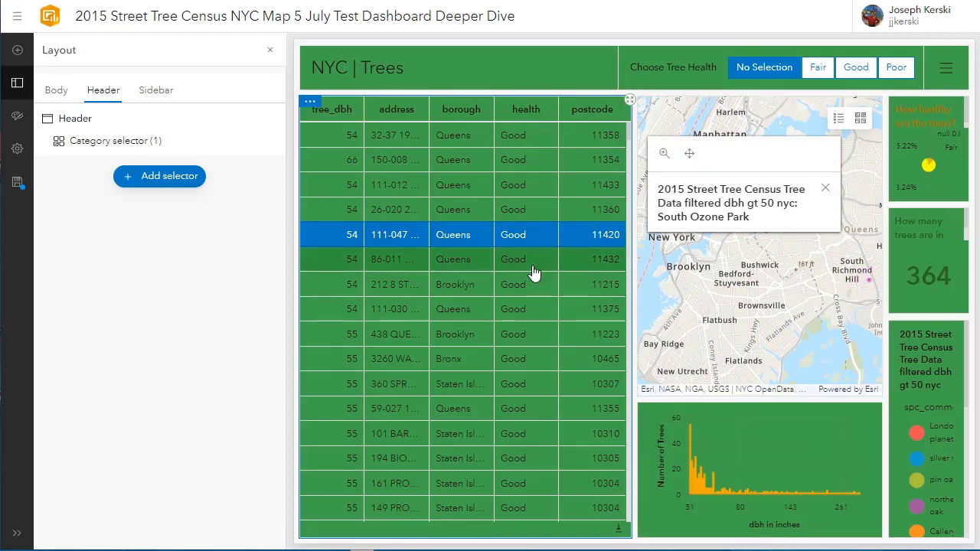
left_click(471, 285)
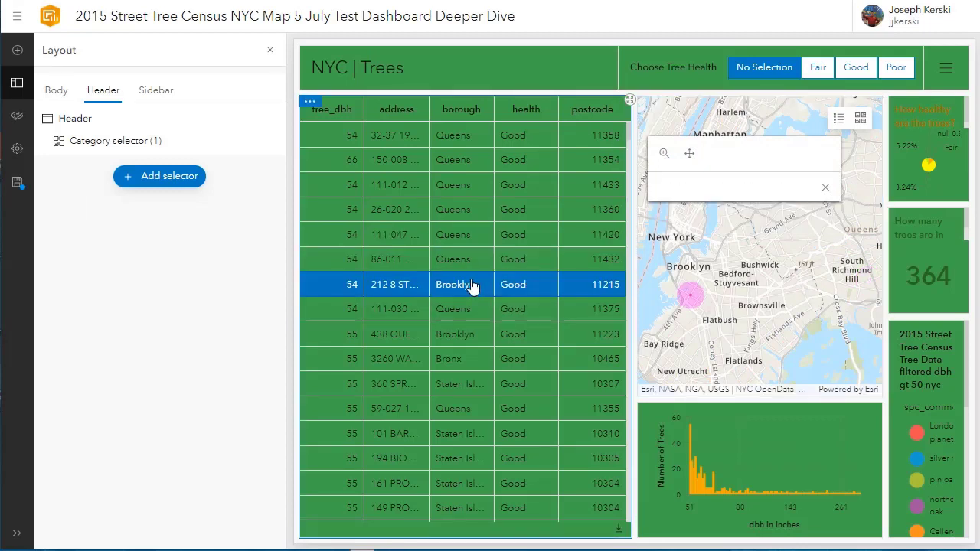
left_click(472, 391)
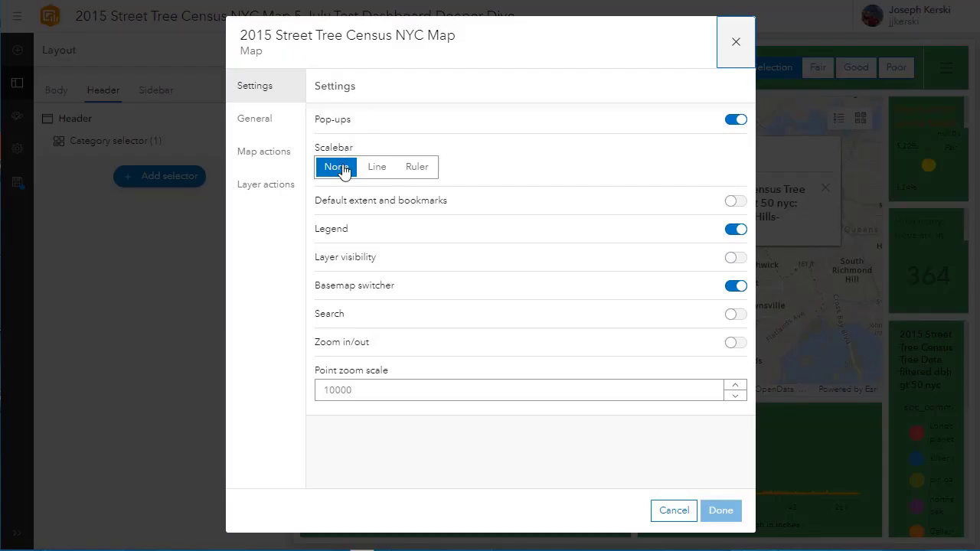
Enable zoom in/out on the map and set its point zoom scale to 5000
left_click(385, 389)
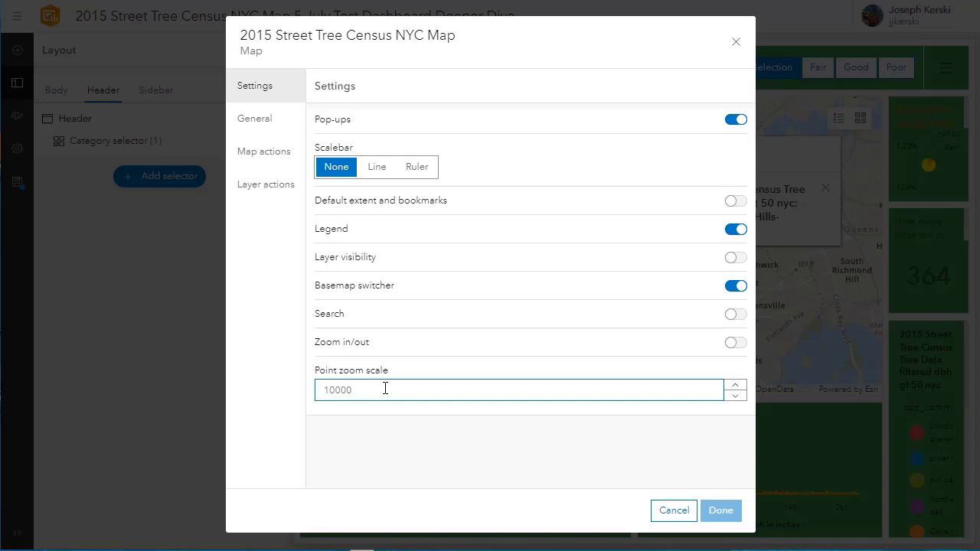
type("5000")
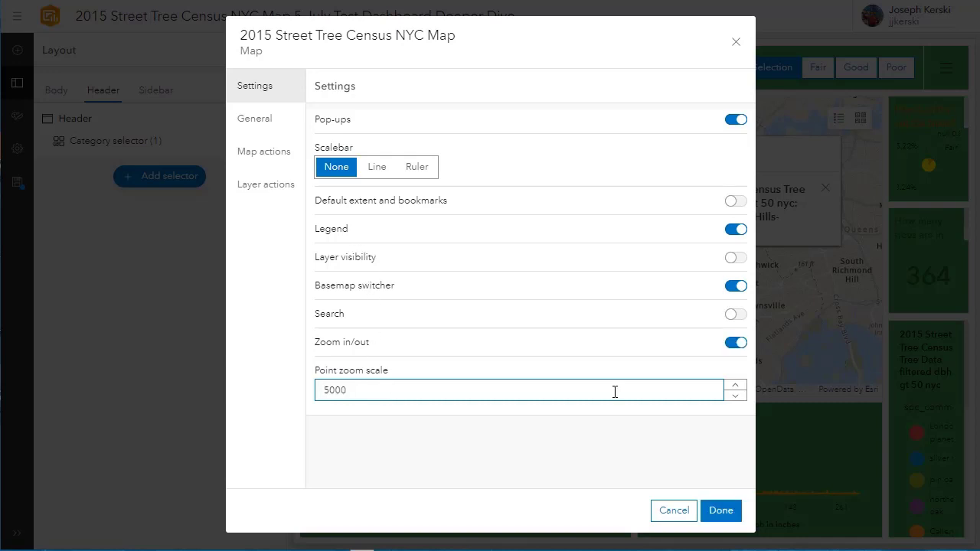
left_click(718, 508)
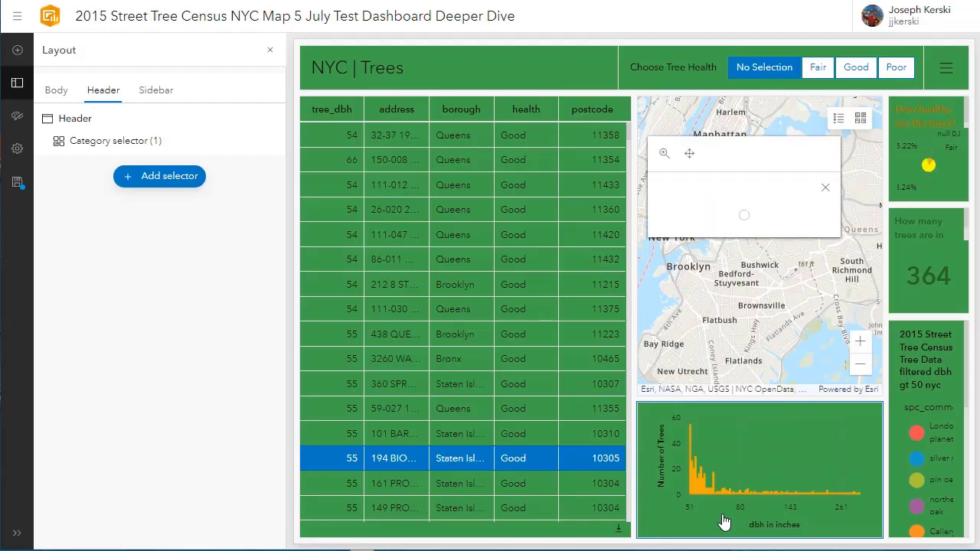
Select individual Staten Island, Queens and Brooklyn trees in the table and examine their locations around Staten Island on the map
left_click(502, 436)
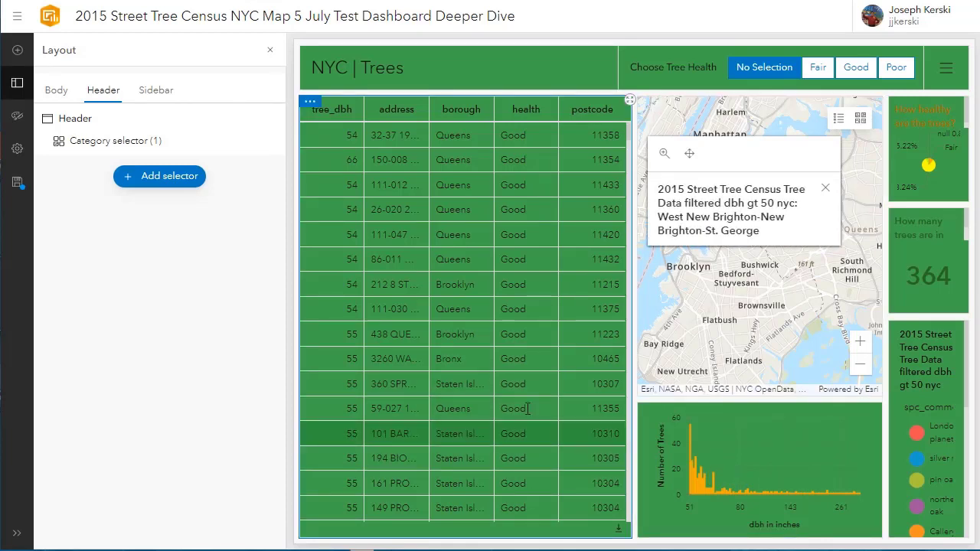
left_click_drag(679, 349, 816, 269)
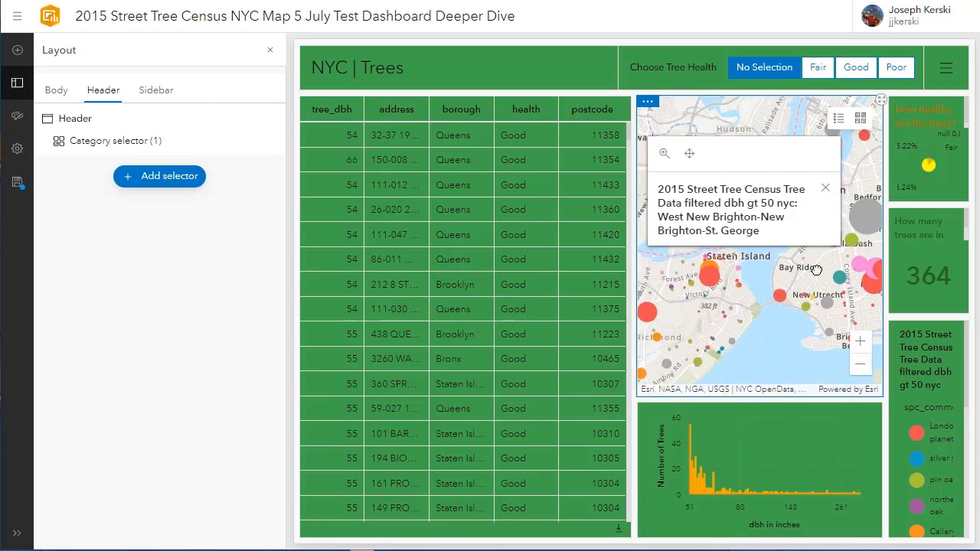
left_click(512, 416)
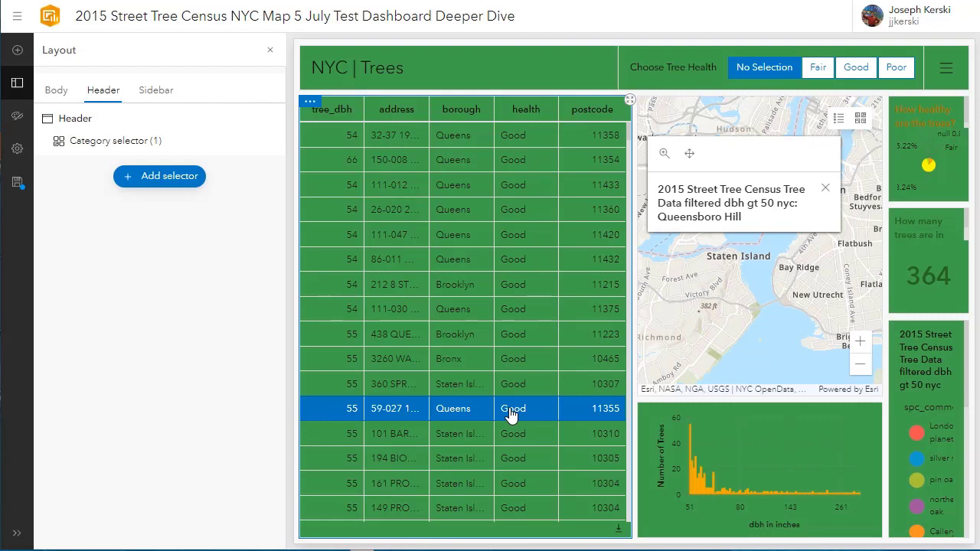
left_click(470, 433)
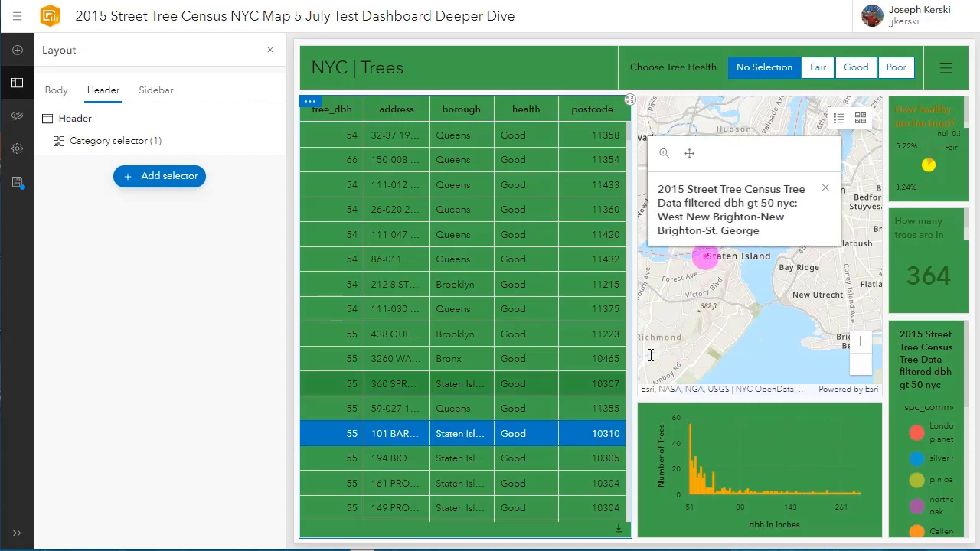
left_click_drag(717, 337, 798, 309)
scroll(759, 334, "down", 3)
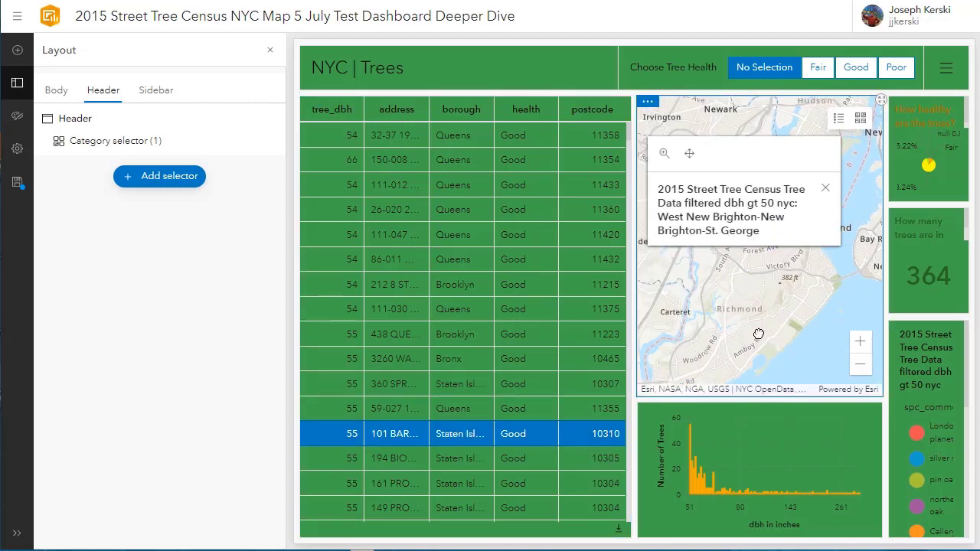
left_click(565, 303)
left_click(545, 285)
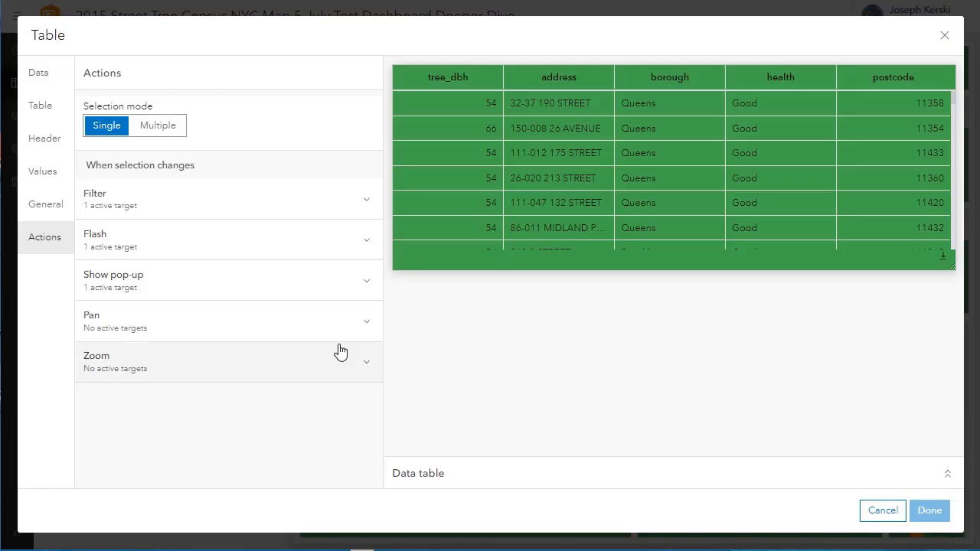
Add a Pan action to the table targeting the 2015 Street Tree Census NYC Map when the selection changes
left_click(238, 332)
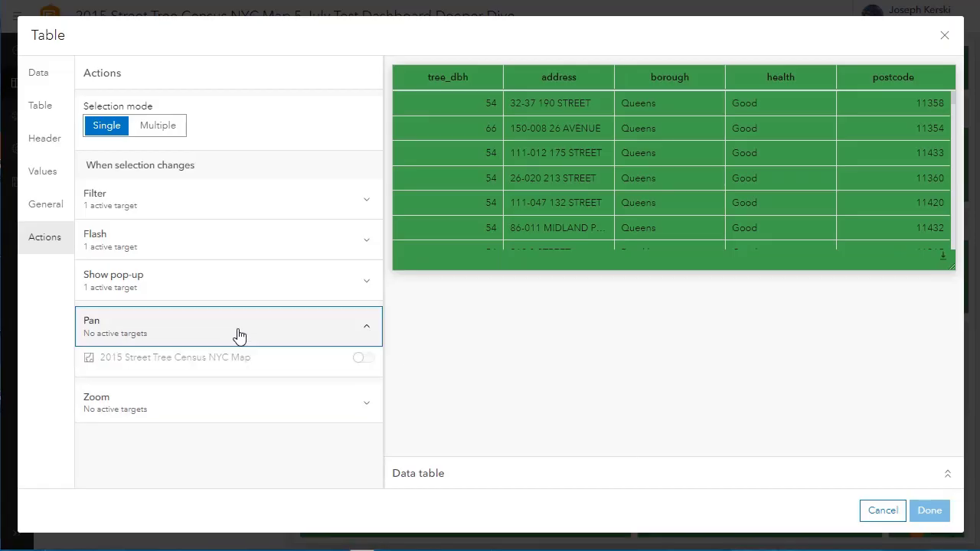
left_click(363, 359)
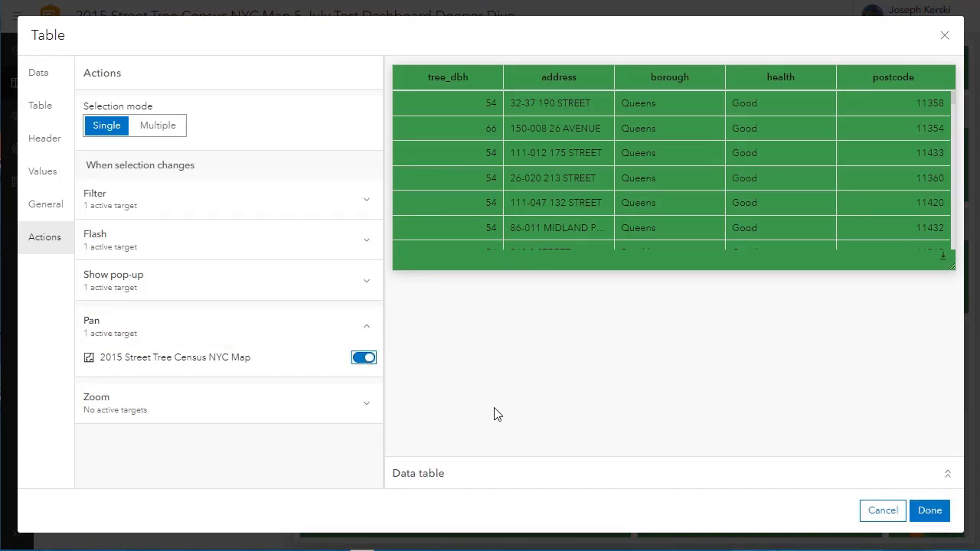
left_click(927, 511)
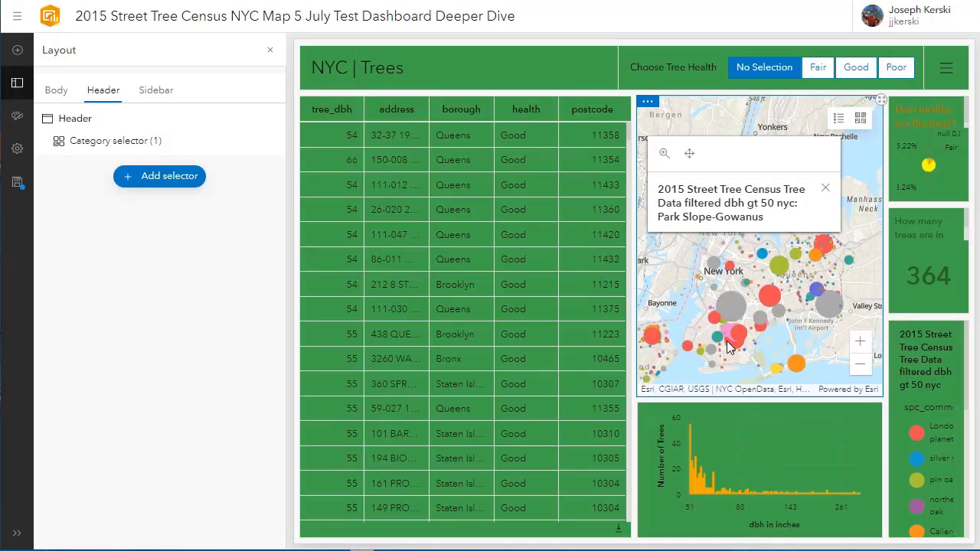
Test the table's pan action with trees in Brooklyn, Queens and Staten Island, and save the dashboard
left_click(488, 296)
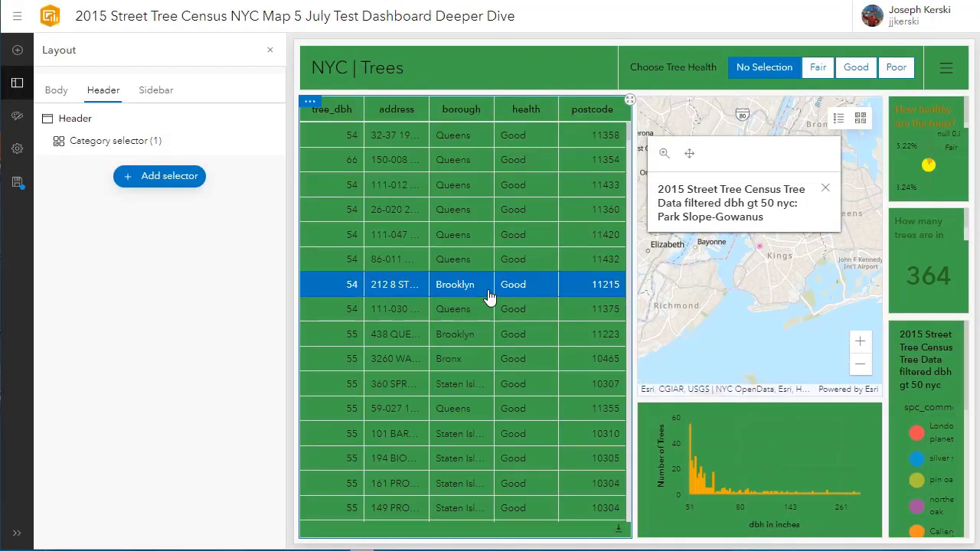
left_click(473, 314)
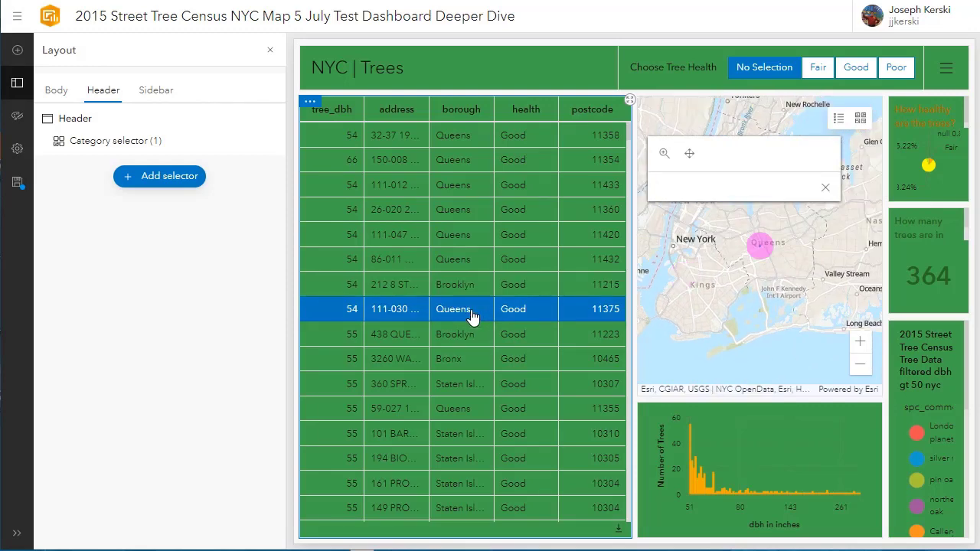
left_click(464, 383)
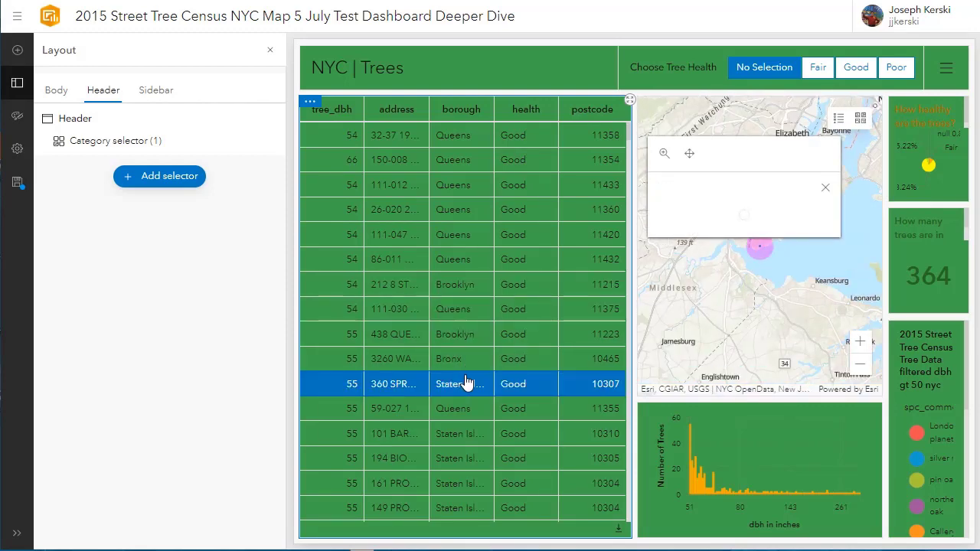
left_click(488, 438)
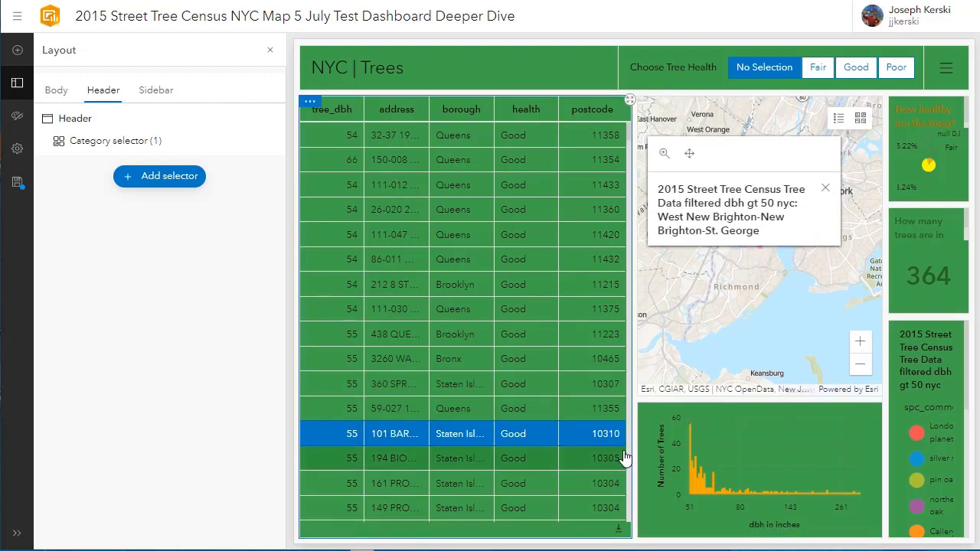
left_click(21, 191)
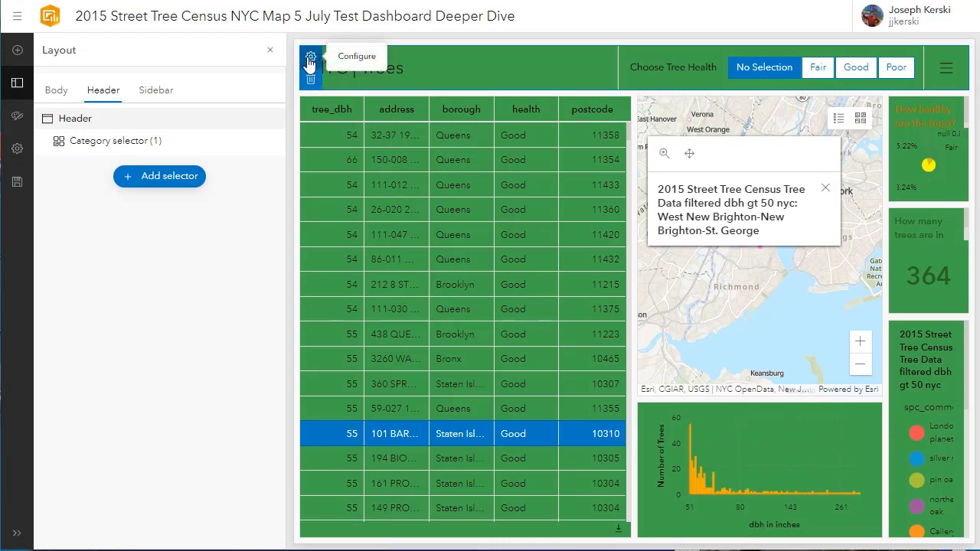
Configure the tree table to sort by tree_dbh in descending order
left_click(310, 59)
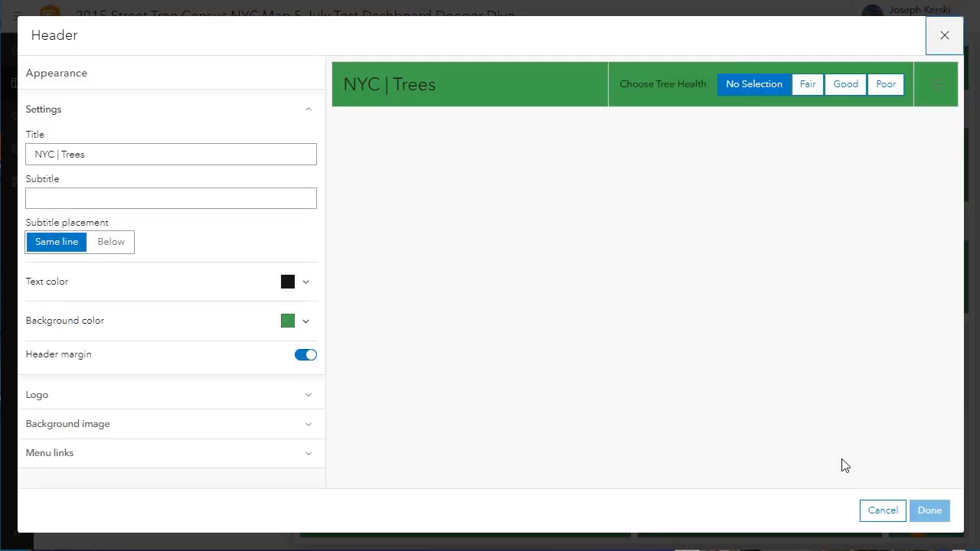
left_click(883, 511)
mouse_move(312, 103)
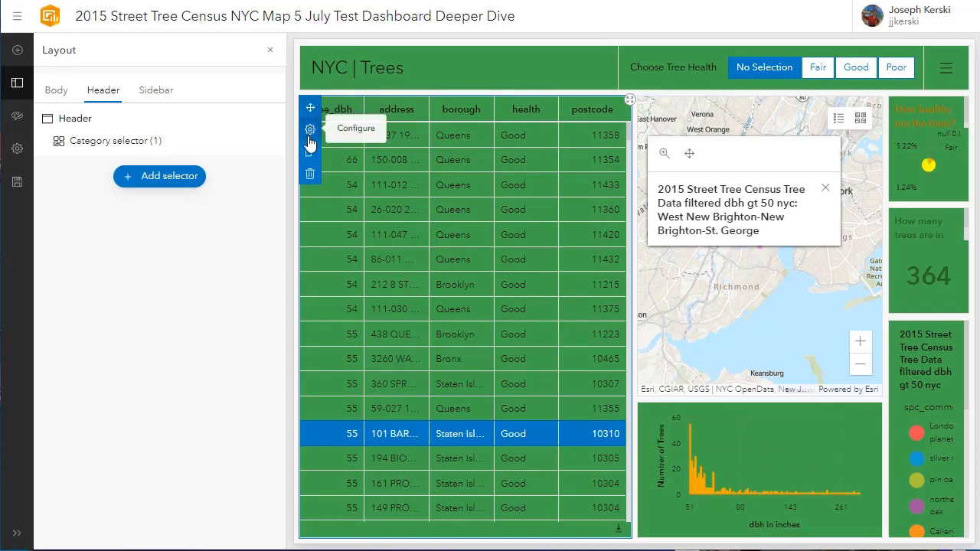
left_click(311, 129)
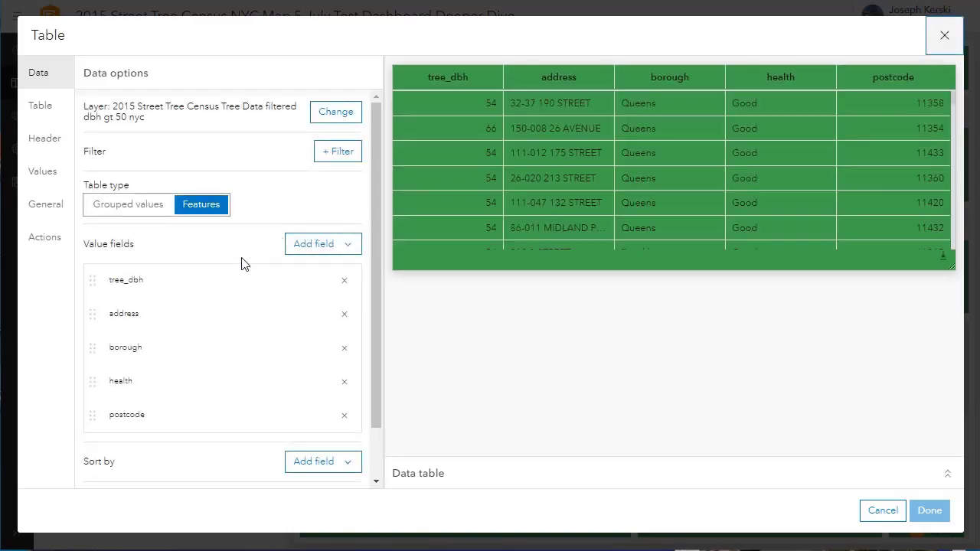
scroll(300, 397, "down", 1)
left_click(303, 402)
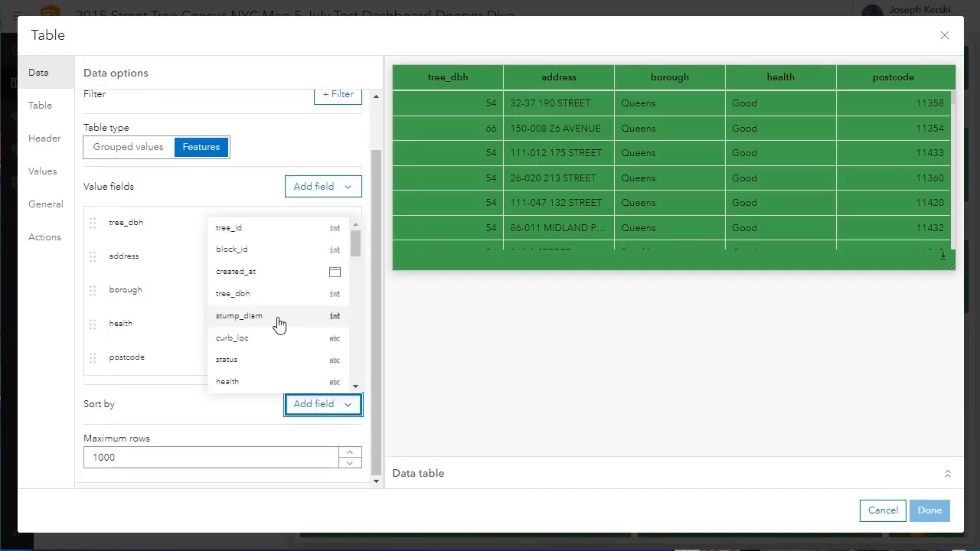
left_click(277, 297)
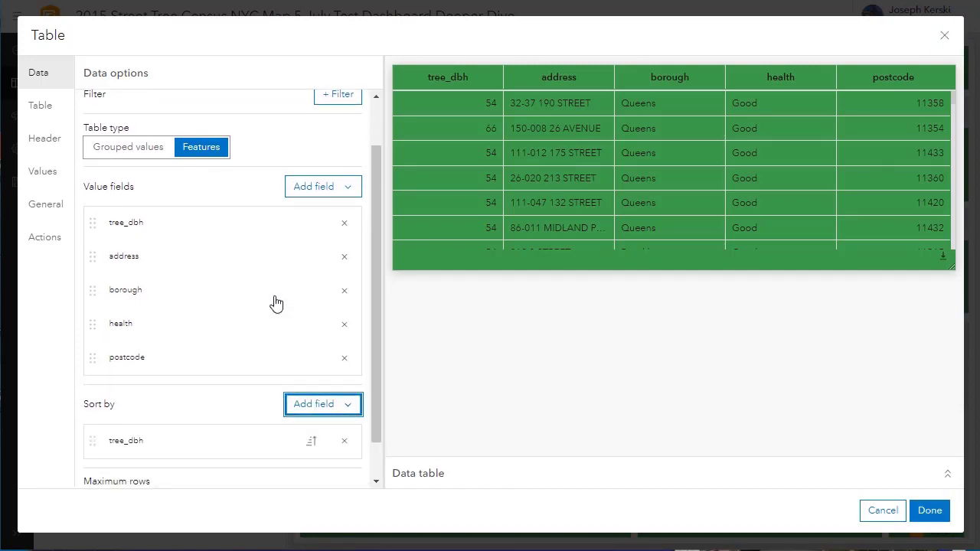
left_click(310, 443)
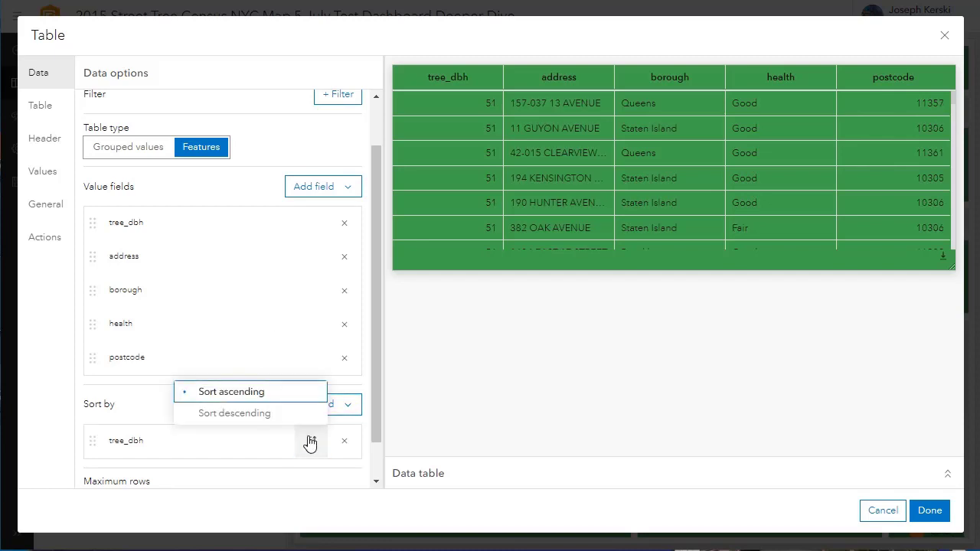
left_click(278, 414)
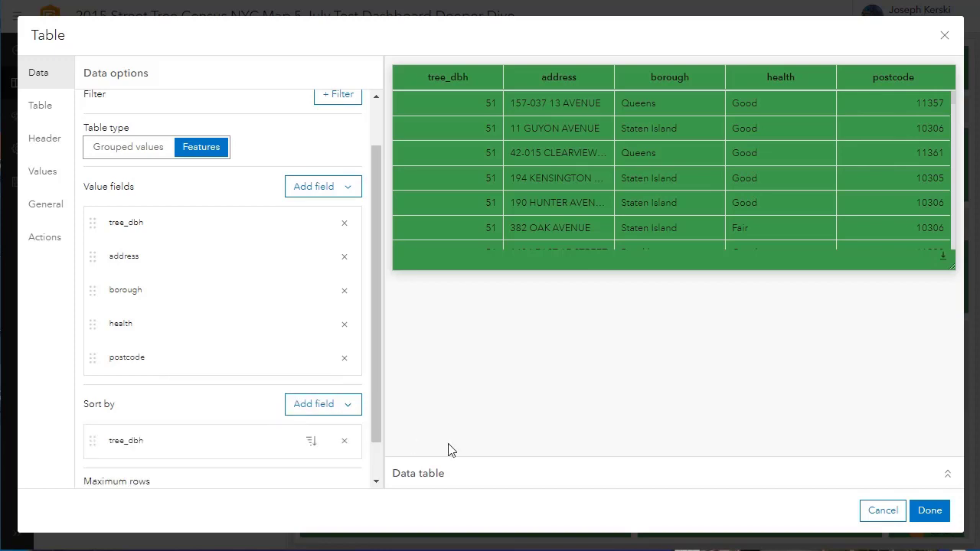
left_click(912, 517)
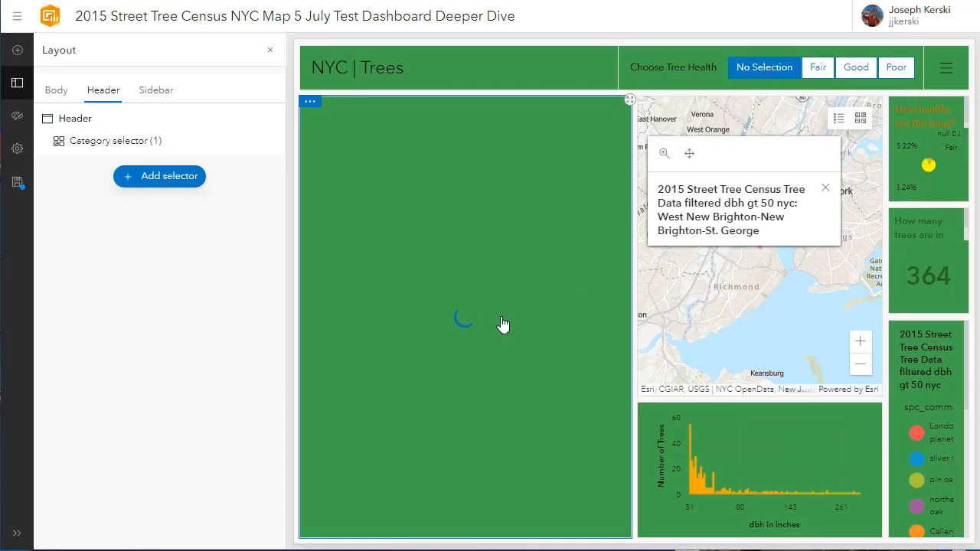
Test the sorted table by selecting its three widest trees, in the Bronx, Brooklyn and Queens, to pan the map to each
left_click(350, 141)
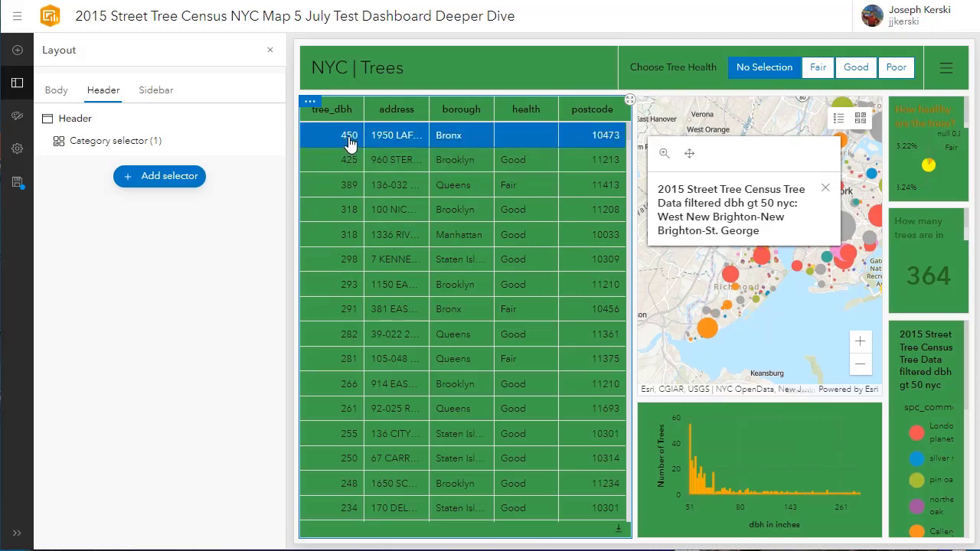
left_click(339, 166)
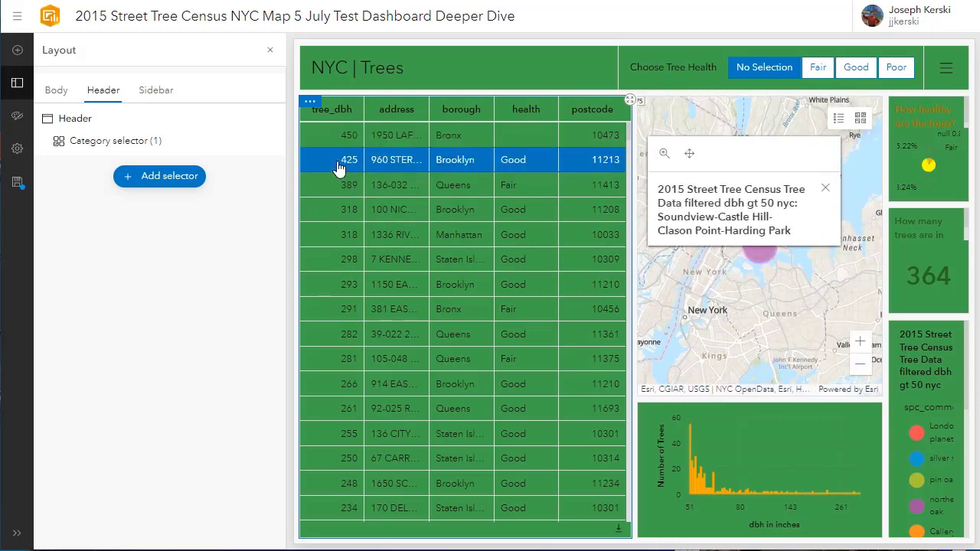
left_click(339, 185)
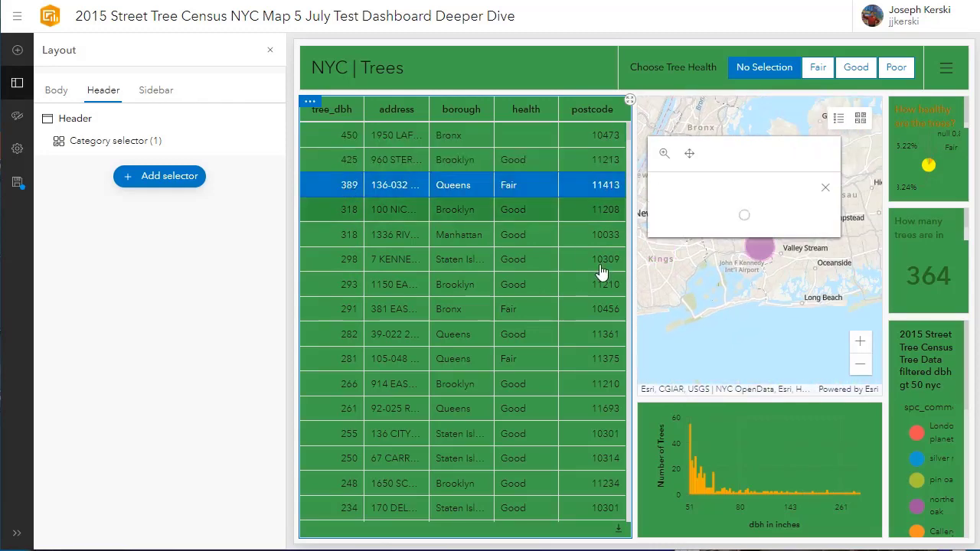
Examine the third-widest tree, in Queens, at street level on the dashboard map with its table row selected
scroll(761, 267, "up", 5)
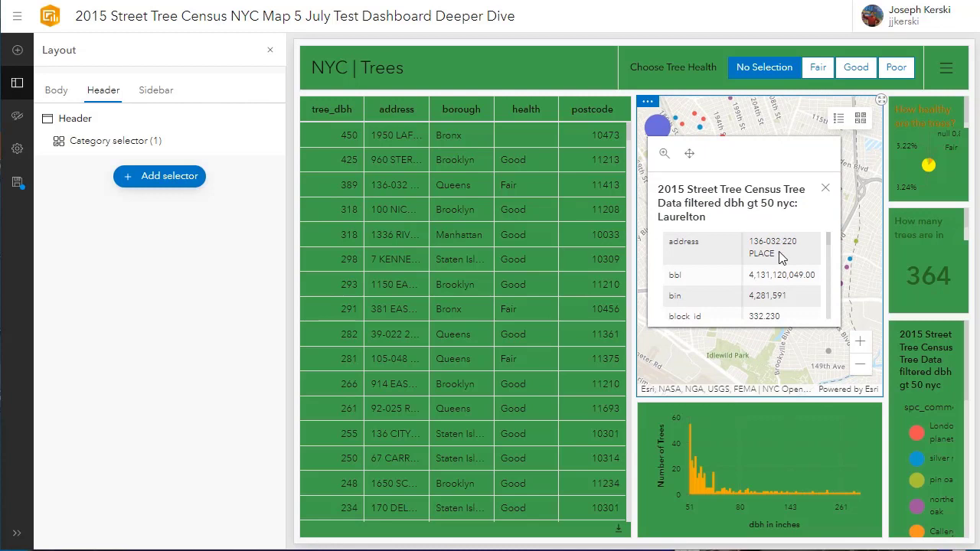
left_click_drag(778, 256, 749, 239)
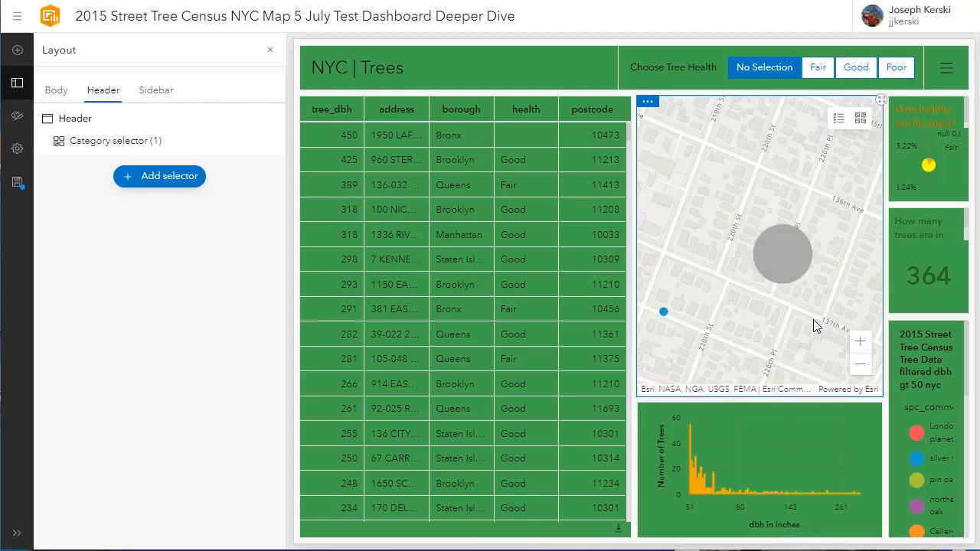
left_click(469, 190)
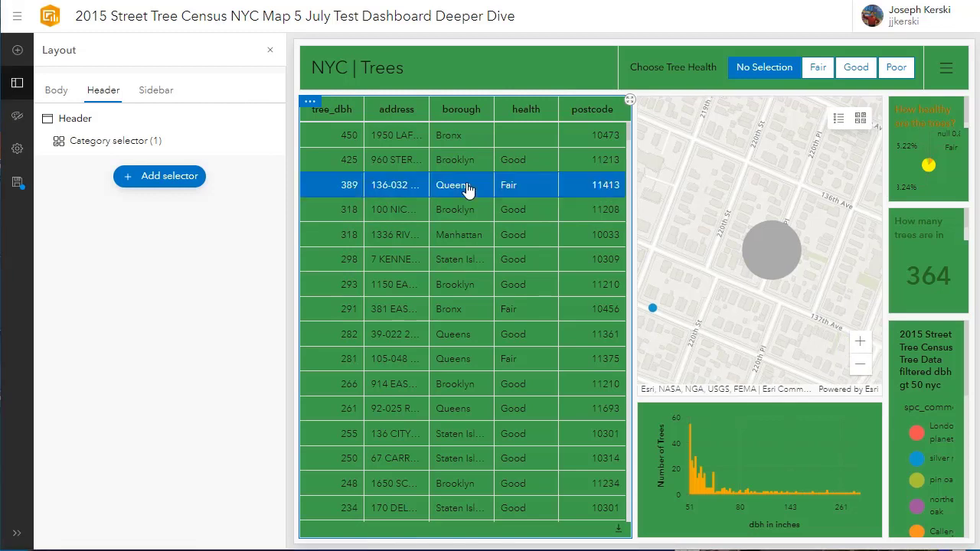
left_click(757, 245)
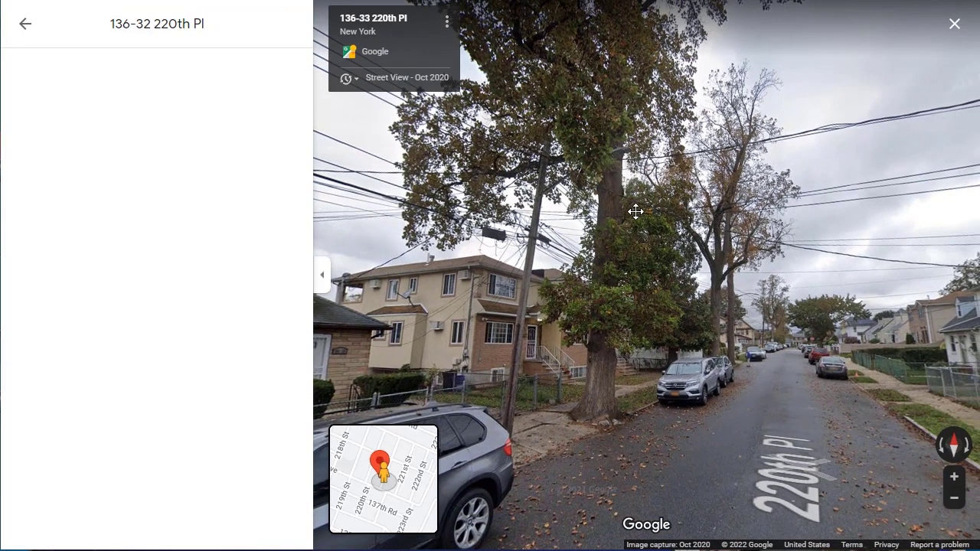
Look around in Google Street View at the large tree on 220th Pl, from its trunk up to its crown
left_click_drag(636, 211, 519, 311)
left_click_drag(754, 295, 536, 301)
left_click_drag(827, 314, 475, 310)
left_click_drag(792, 337, 521, 318)
left_click_drag(664, 318, 546, 494)
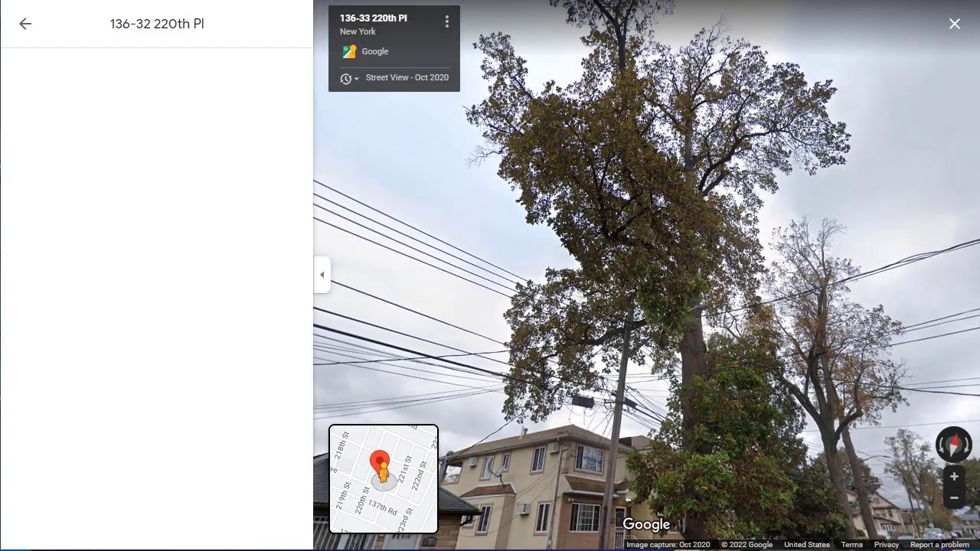
left_click_drag(712, 452, 468, 295)
left_click_drag(935, 314, 414, 288)
left_click_drag(881, 307, 573, 333)
left_click_drag(827, 333, 524, 514)
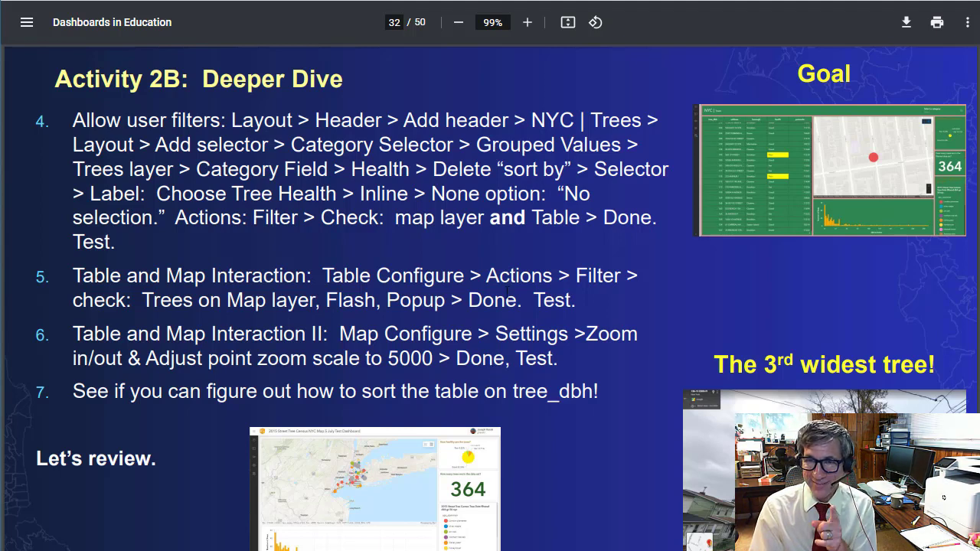
Read the Activity 2C: Deeper Dive instructions on page 33 of the Dashboards in Education PDF
scroll(548, 194, "down", 2)
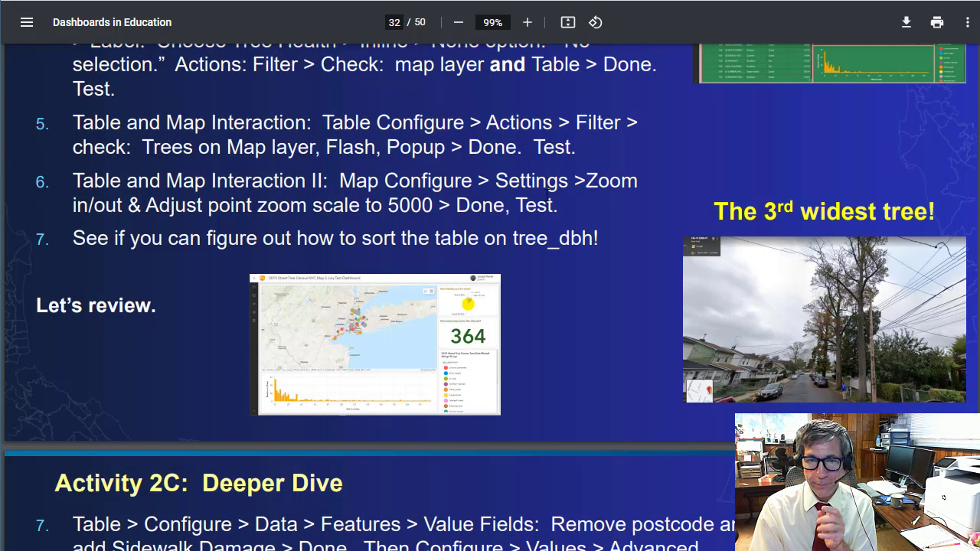
scroll(547, 192, "down", 3)
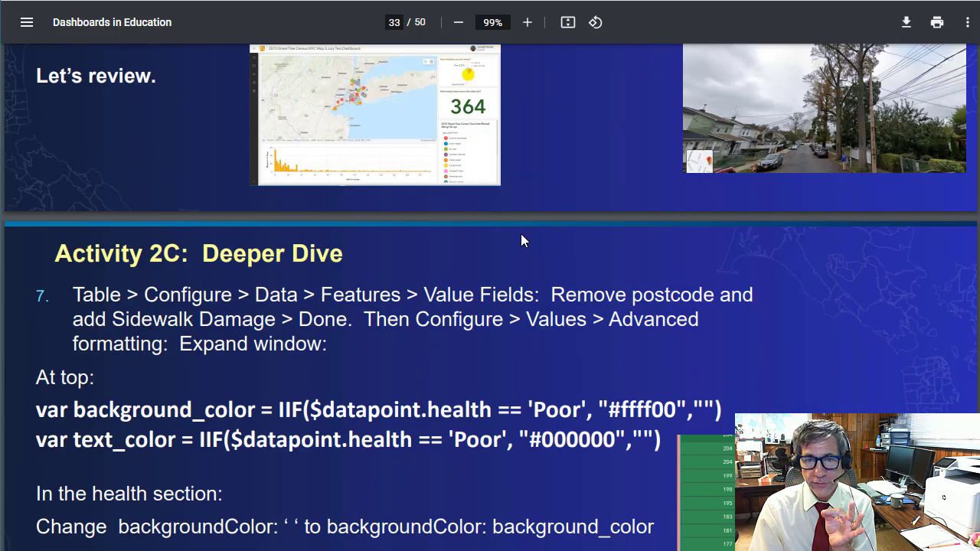
scroll(524, 241, "down", 1)
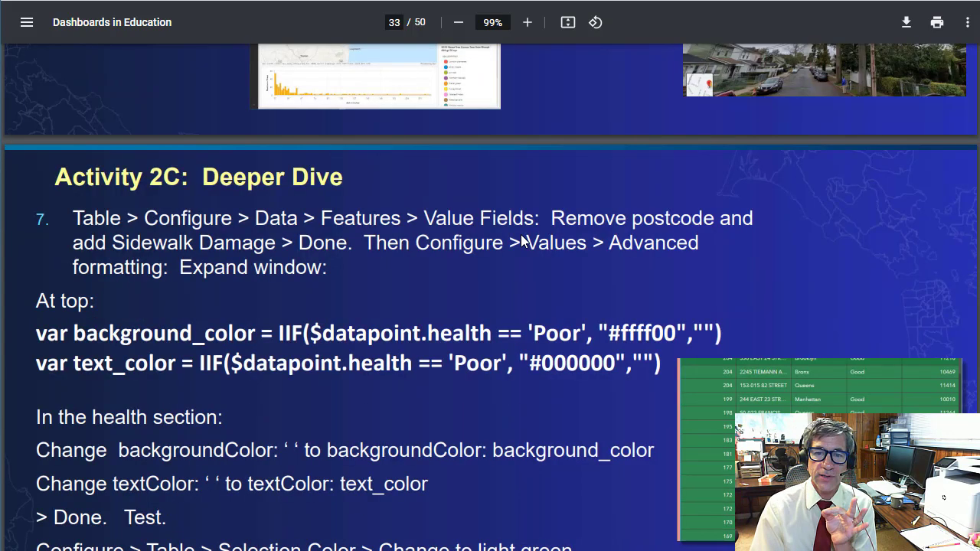
scroll(523, 241, "down", 1)
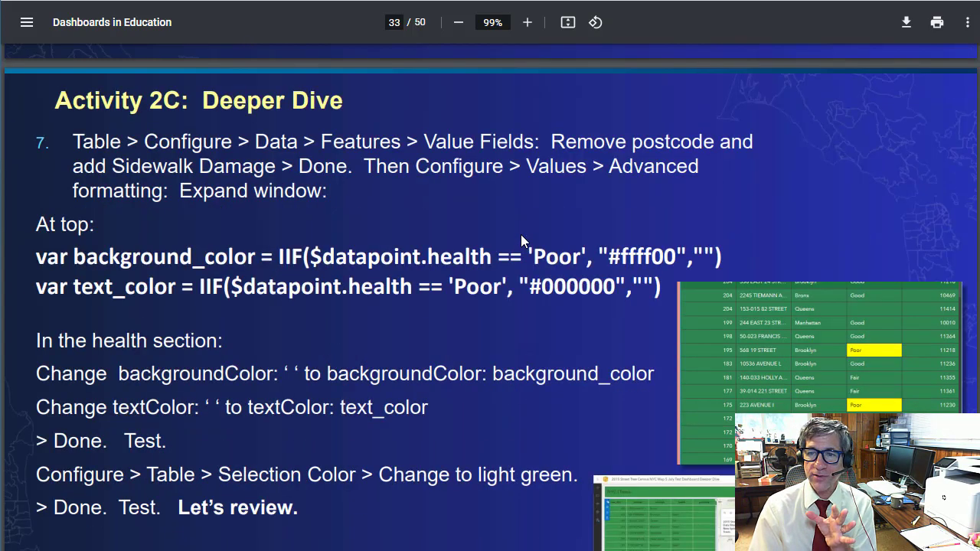
scroll(521, 239, "down", 1)
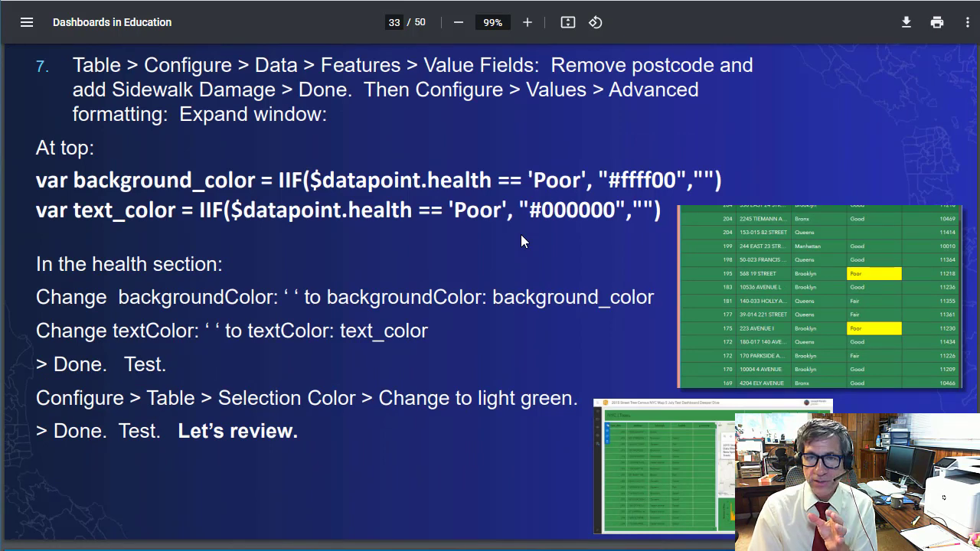
scroll(521, 241, "up", 1)
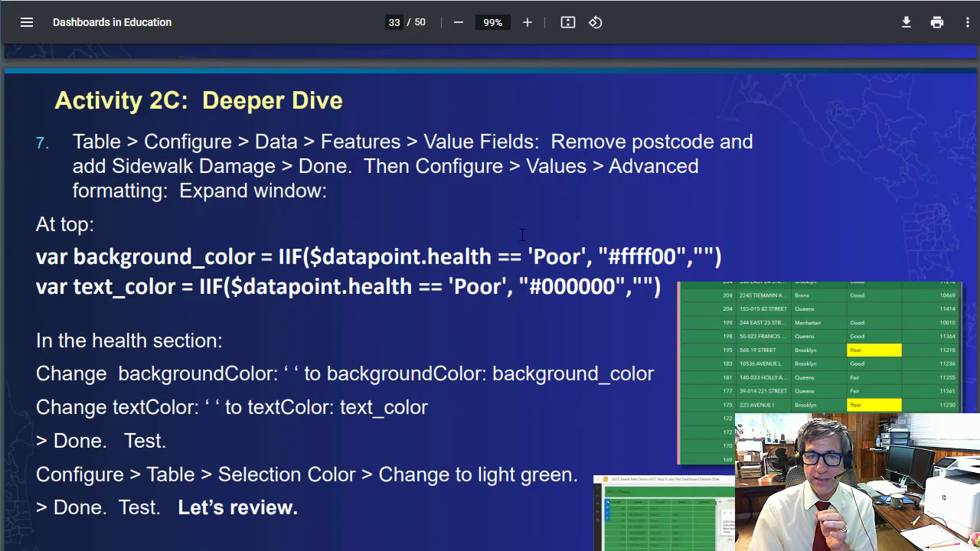
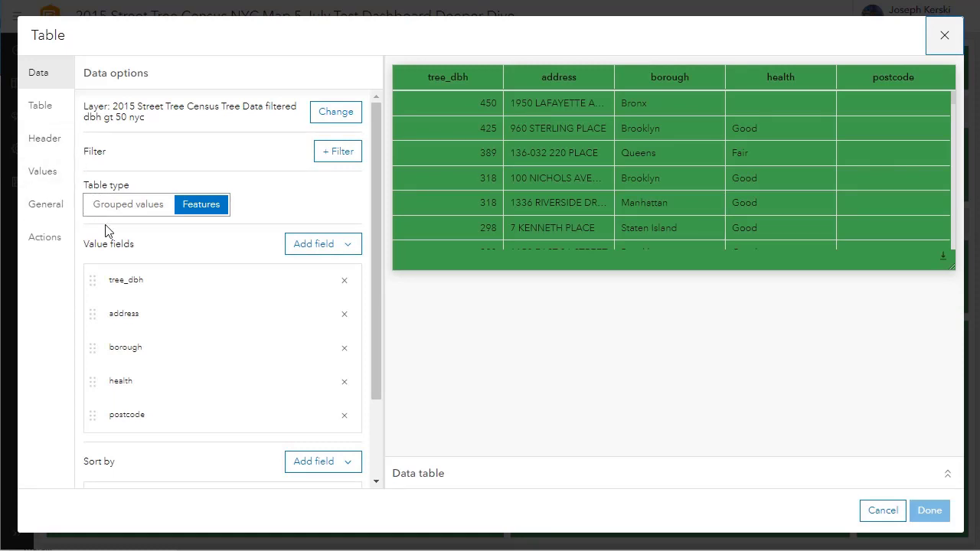
Replace the postcode value field with sidewalk in the Features table's data options and apply the change
left_click(197, 213)
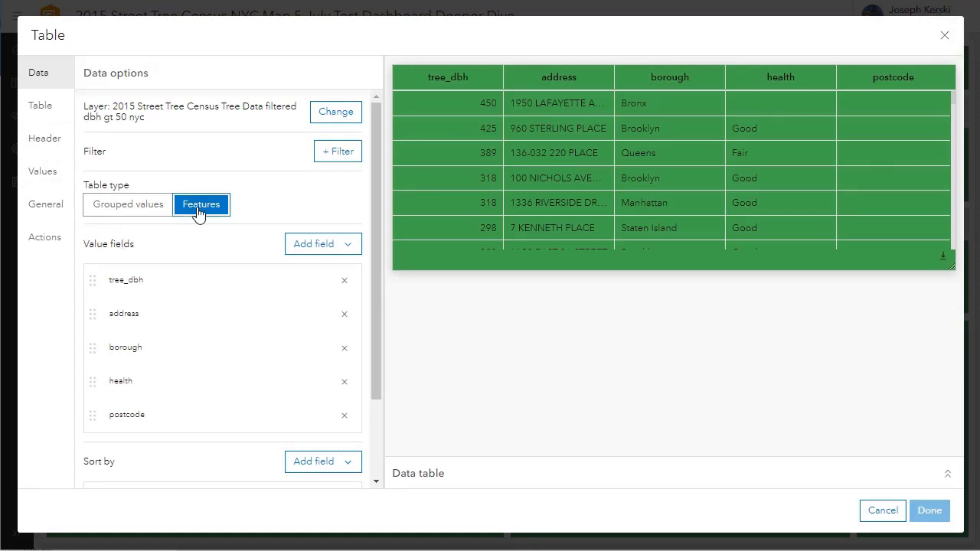
left_click(344, 416)
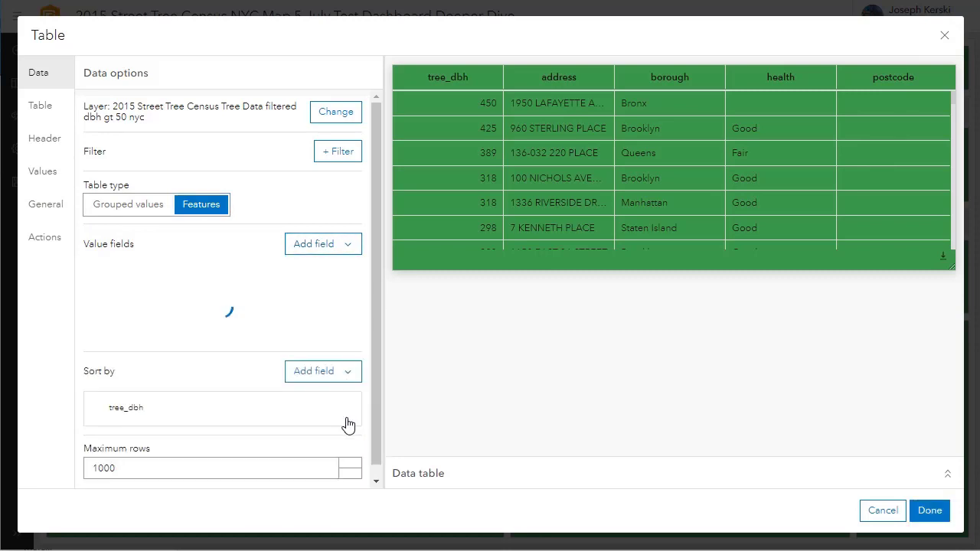
left_click(318, 253)
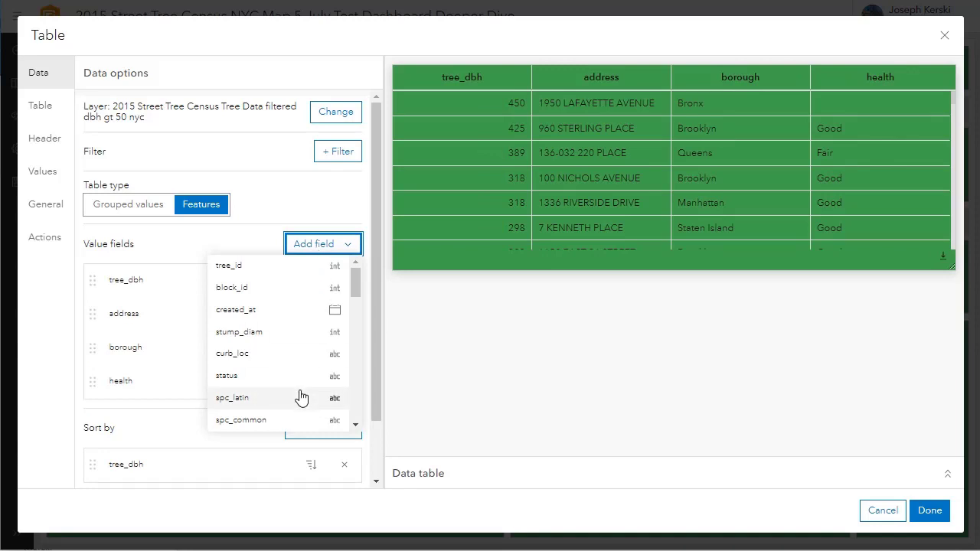
scroll(301, 396, "down", 1)
scroll(301, 396, "down", 3)
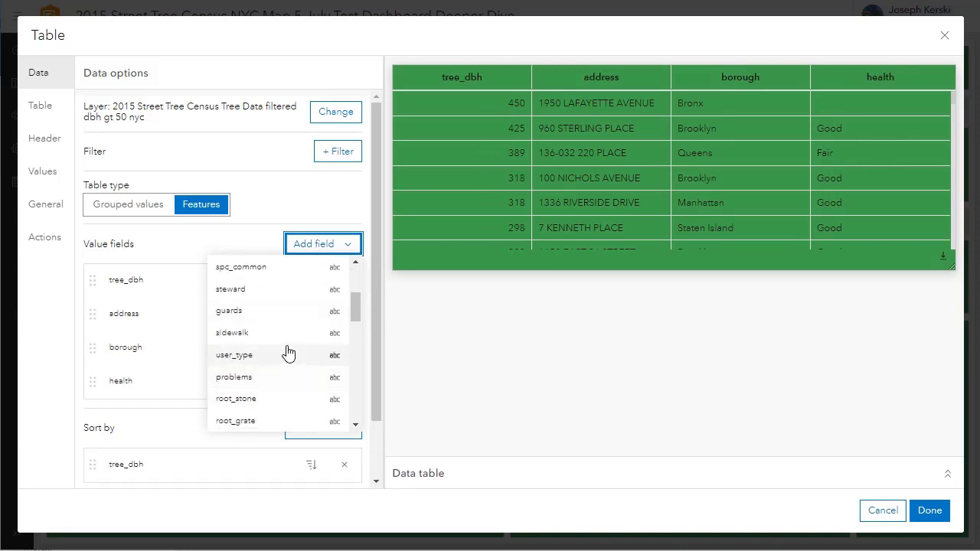
left_click(279, 339)
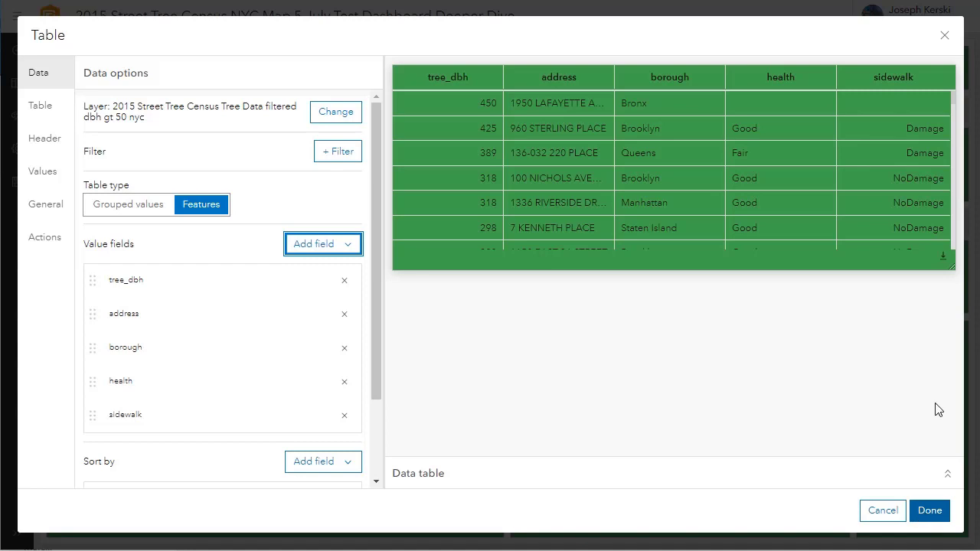
left_click(929, 511)
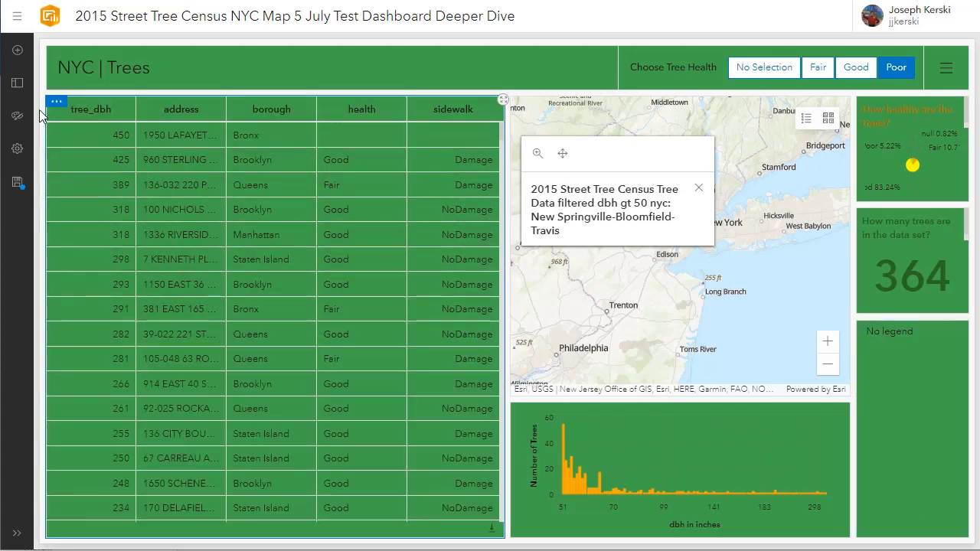
Open the table's advanced formatting expression for its values in the expanded editor
mouse_move(54, 109)
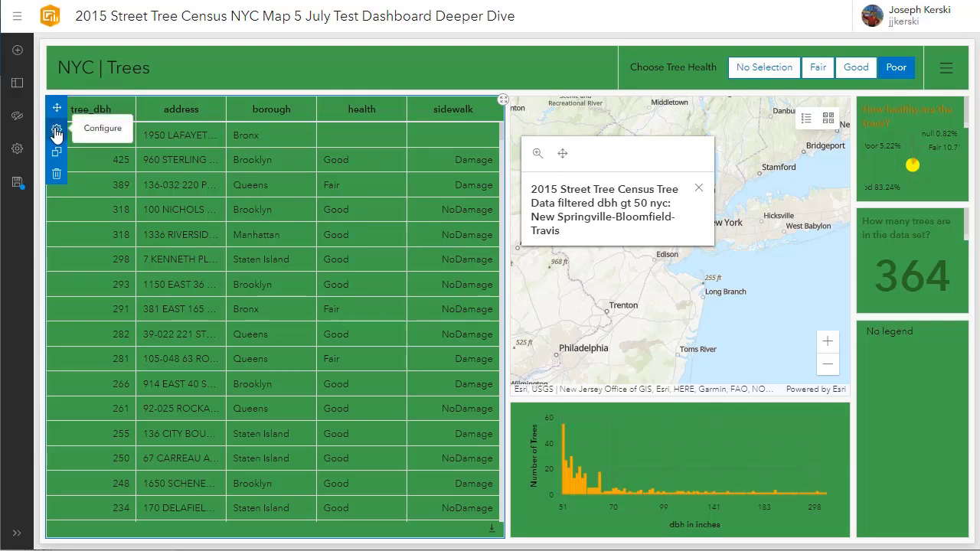
left_click(56, 133)
left_click(54, 172)
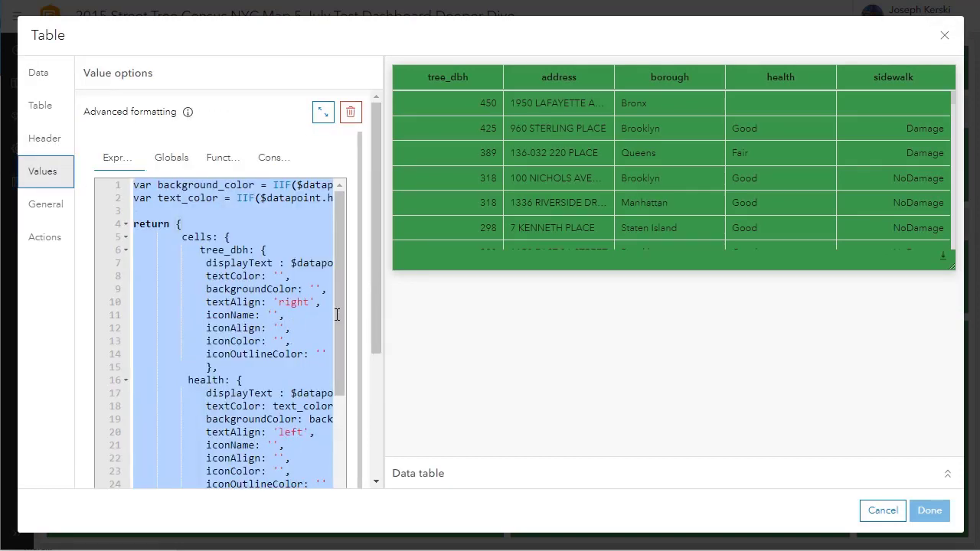
left_click(323, 112)
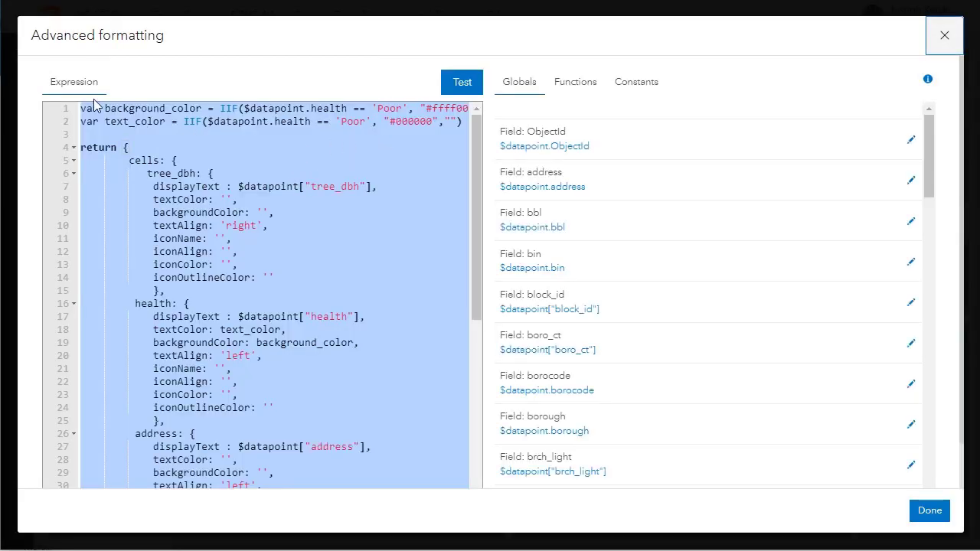
Examine the background_color and text_color IIF definitions in the first two lines of the expression
left_click(98, 114)
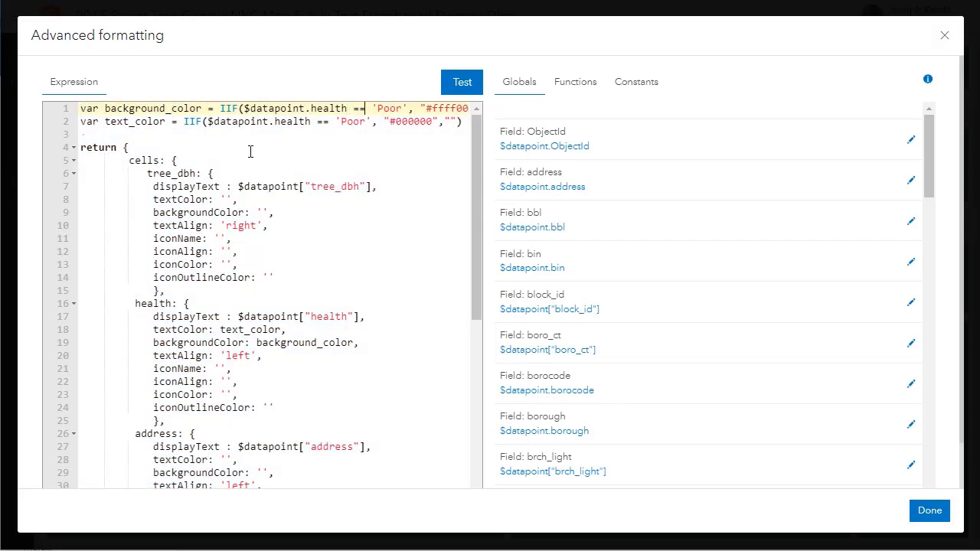
key("Right")
key("Right")
key("Right")
key("Right")
key("Right")
key("Right")
key("Right")
key("Right")
key("Right")
key("Right")
key("Right")
key("Right")
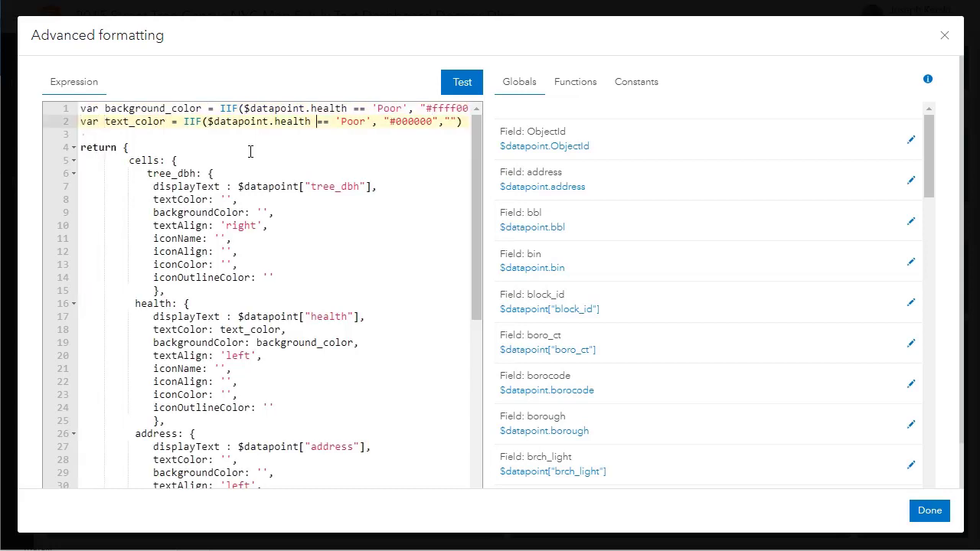
key("Right")
key("Right")
key("Right")
key("Right")
key("Right")
key("Right")
key("Right")
key("Right")
key("Right")
key("Right")
key("Right")
key("Right")
key("Right")
key("Right")
Examine the textColor and backgroundColor settings in the health section of the expression
key("Down")
key("Down")
key("Down")
key("Down")
key("Down")
key("Down")
key("Down")
key("Down")
key("Down")
key("Down")
key("Down")
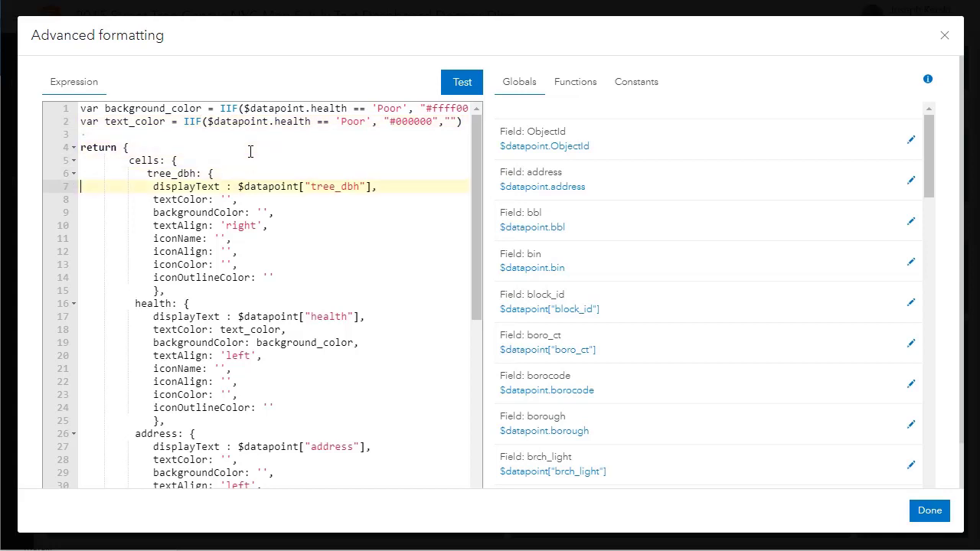
key("Down")
key("Down")
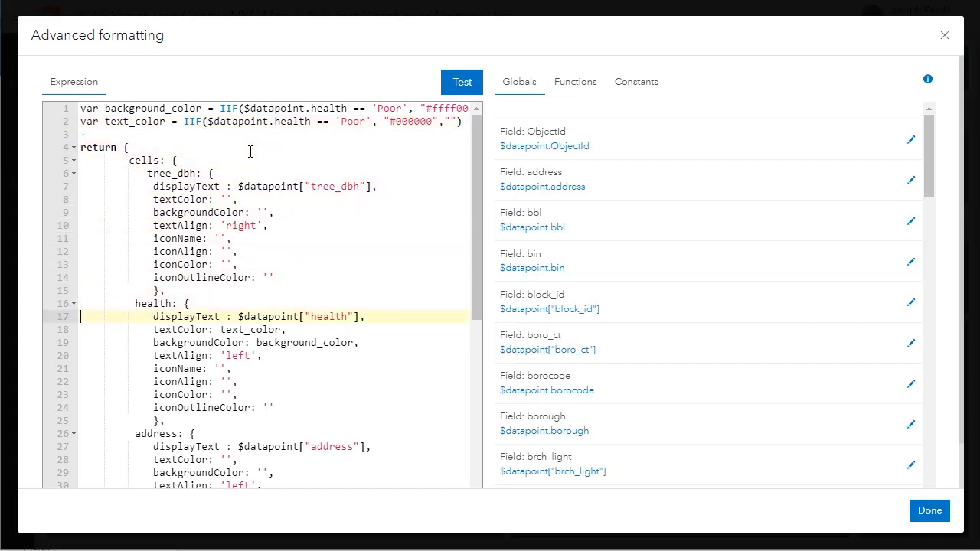
key("Down")
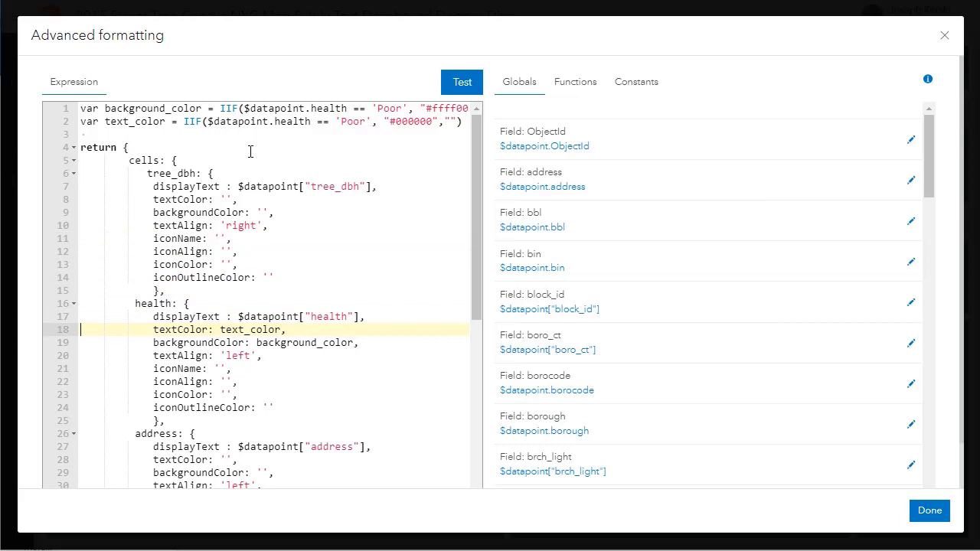
key("Down")
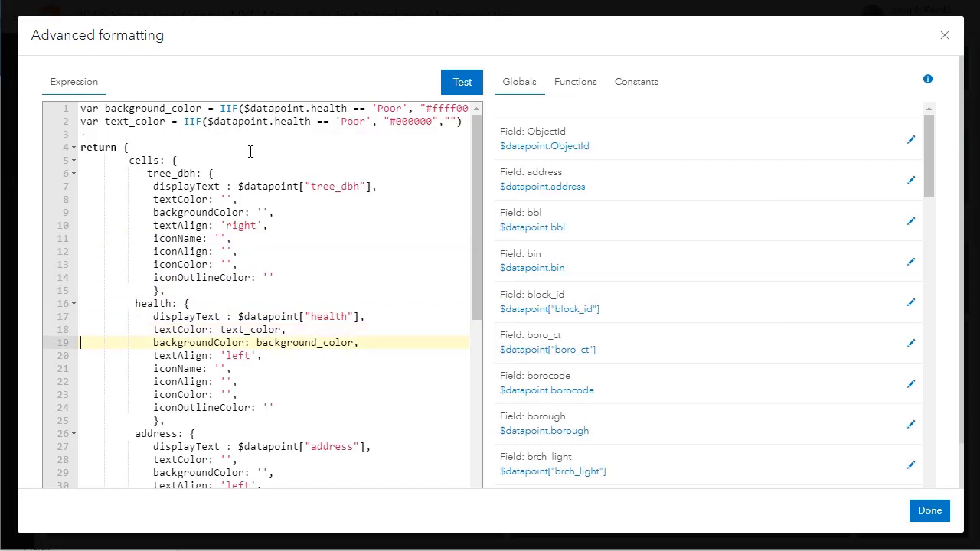
key("Up")
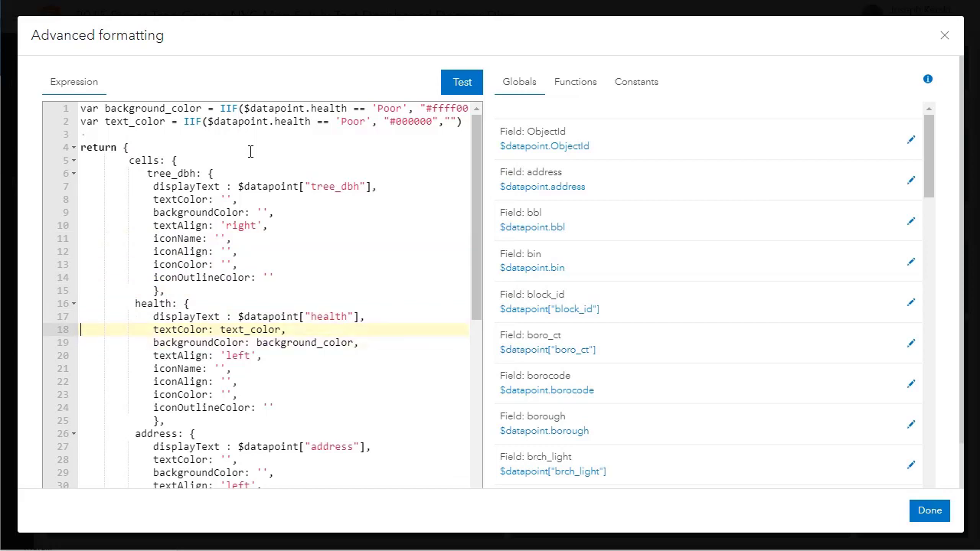
key("Down")
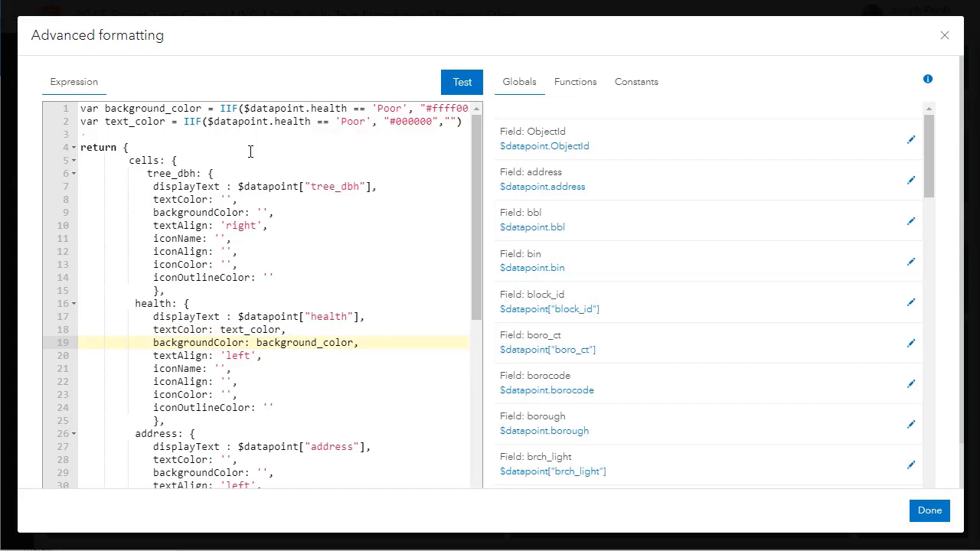
Highlight the background_color and text_color variables, and text_color in the health section, to trace where they are used
double_click(162, 108)
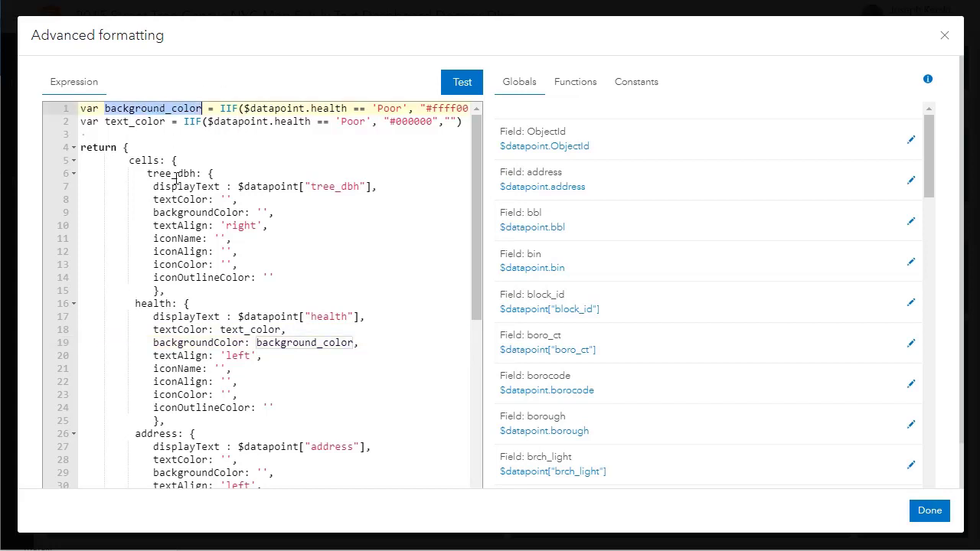
double_click(143, 121)
double_click(252, 329)
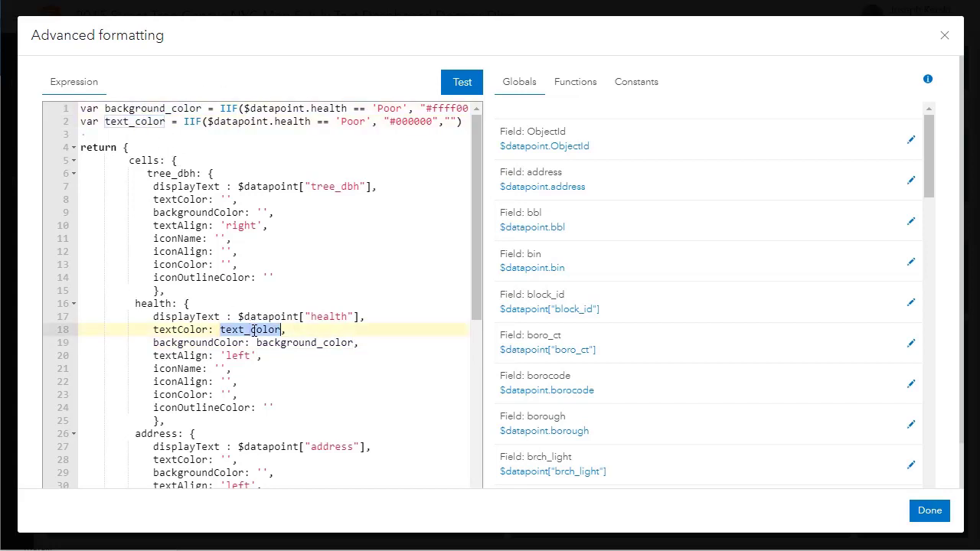
Highlight background_color in the health section, run a test of the expression and close the expanded editor
double_click(300, 344)
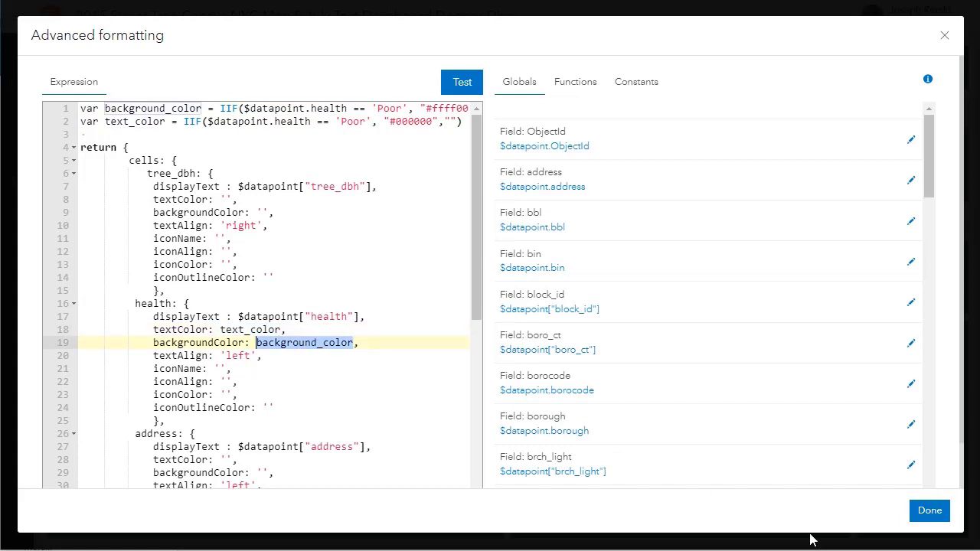
left_click(464, 85)
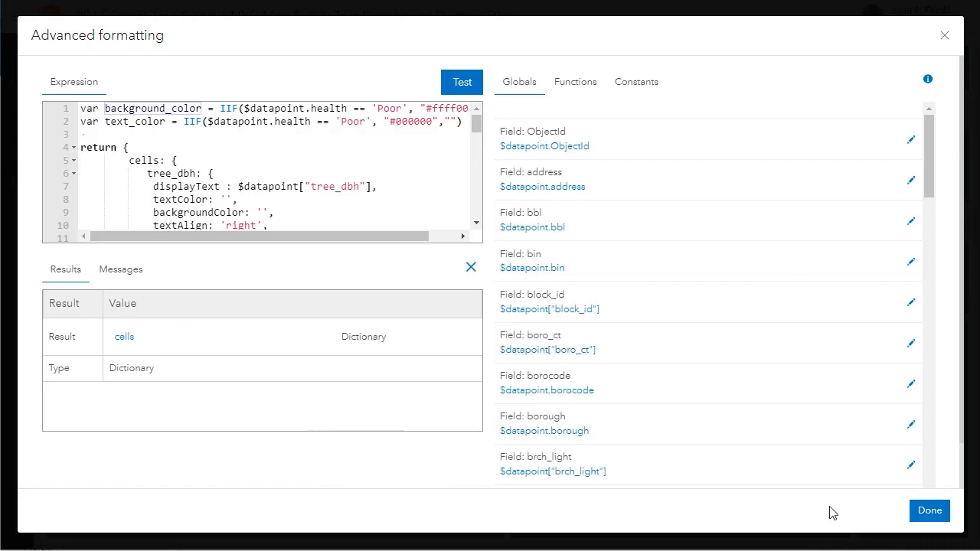
left_click(925, 514)
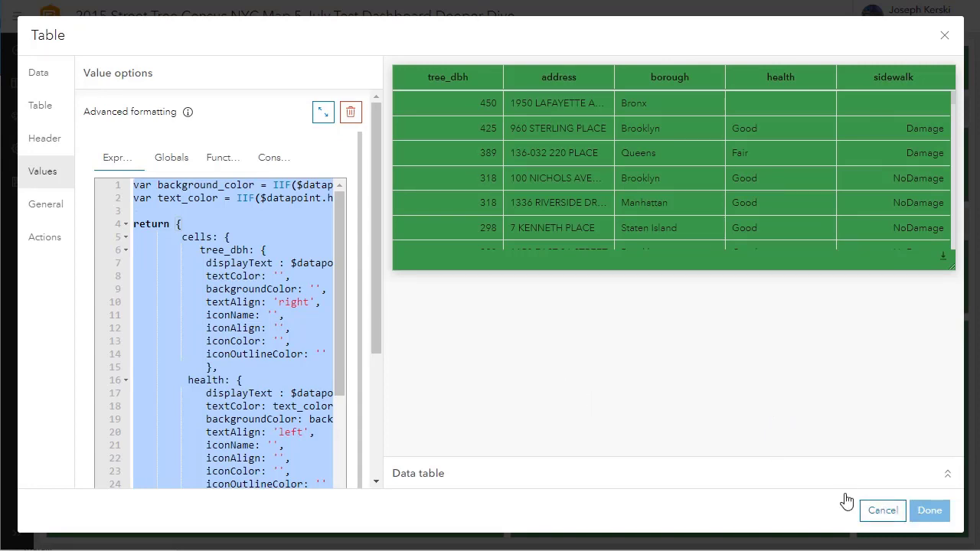
Check the table's data options, leave its configuration without changes and inspect the health column's formatting in the dashboard table
left_click(48, 86)
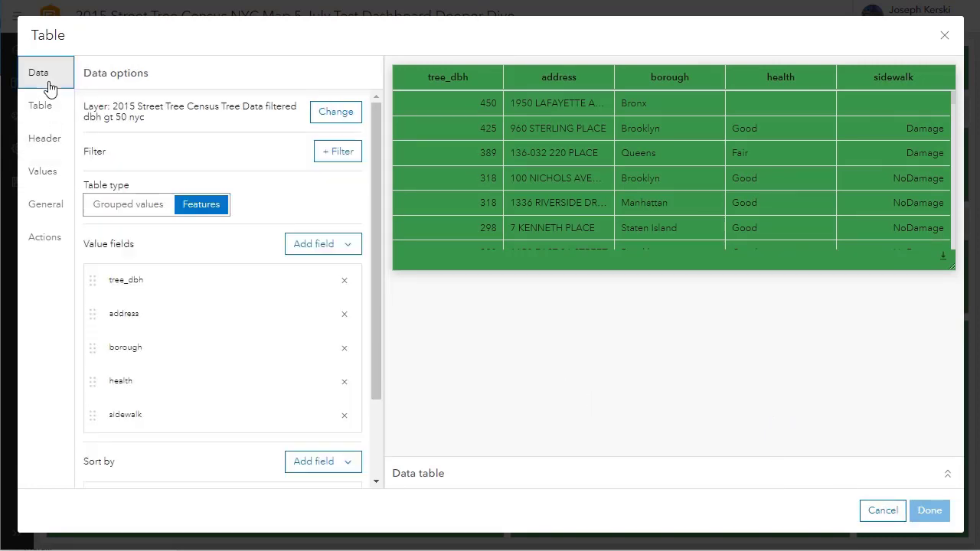
left_click(885, 513)
scroll(360, 323, "down", 7)
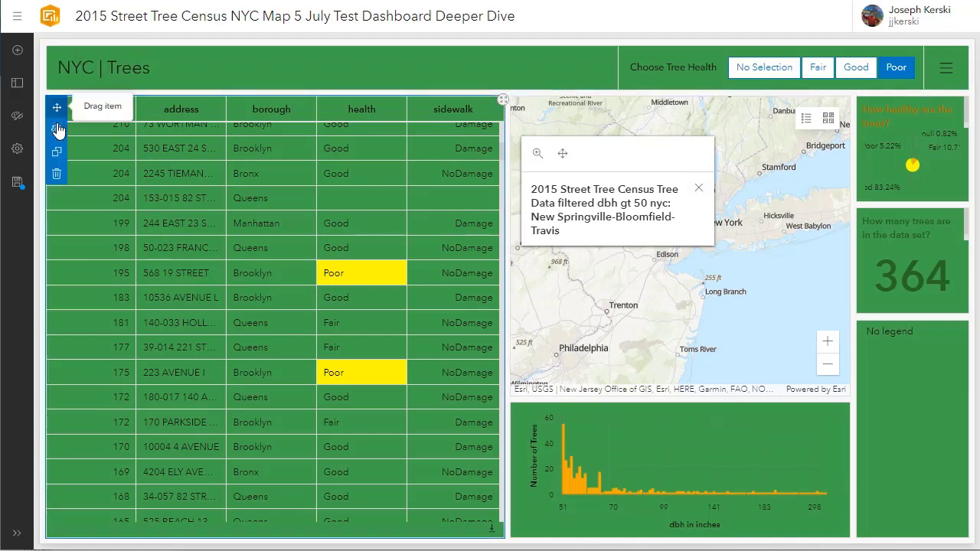
Reopen the table's configuration, review its size, column sizing and color settings, and leave without changes
left_click(57, 128)
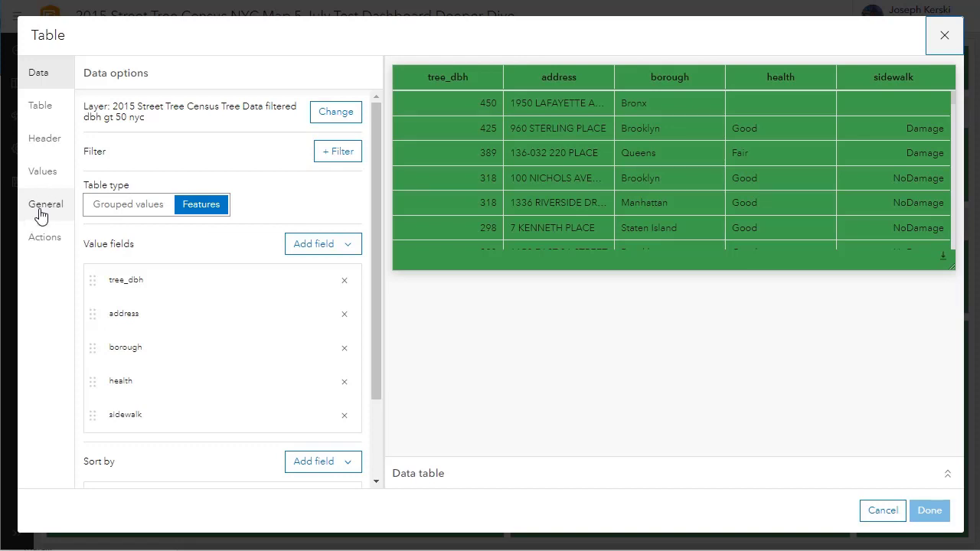
left_click(55, 116)
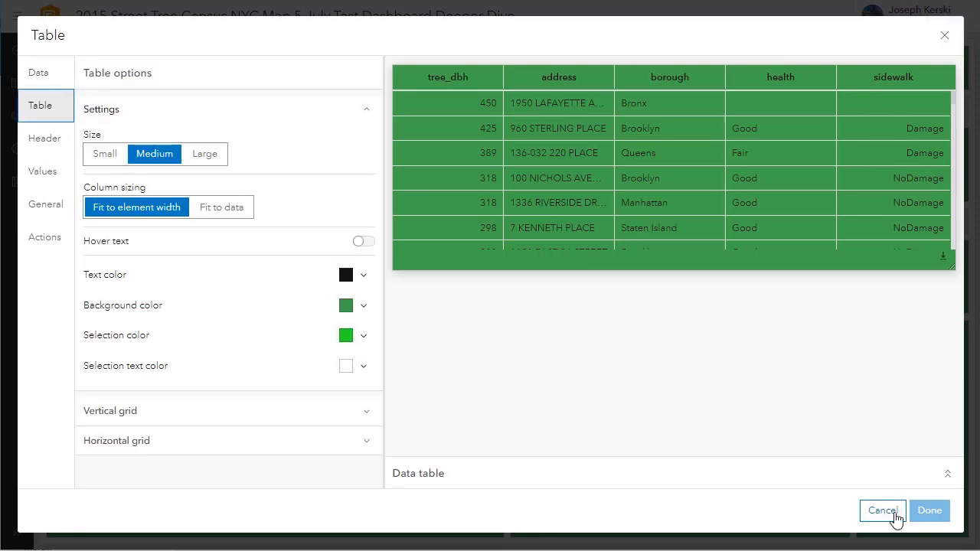
left_click(867, 518)
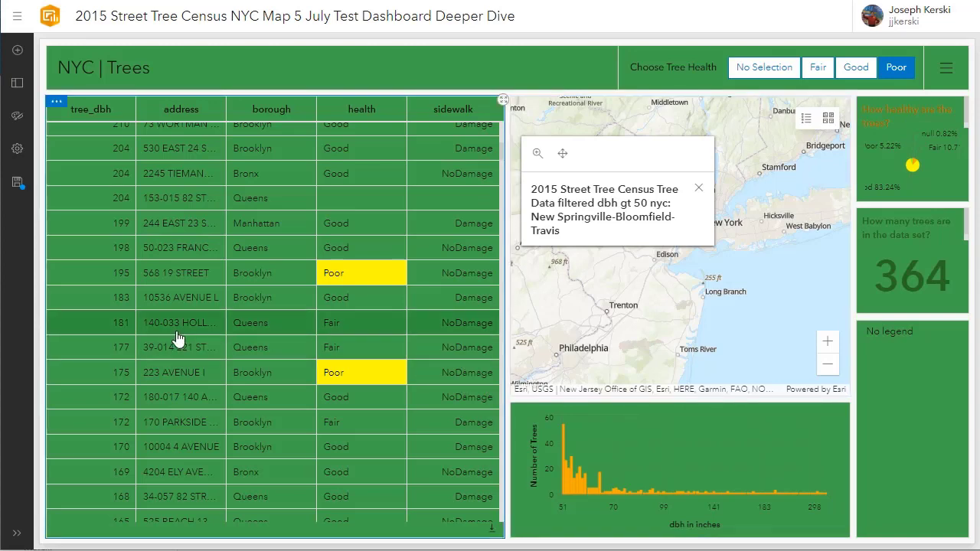
Select the table rows with tree_dbh 181, 177 and 175 in turn to test the map panning and selection color
left_click(177, 333)
left_click(184, 349)
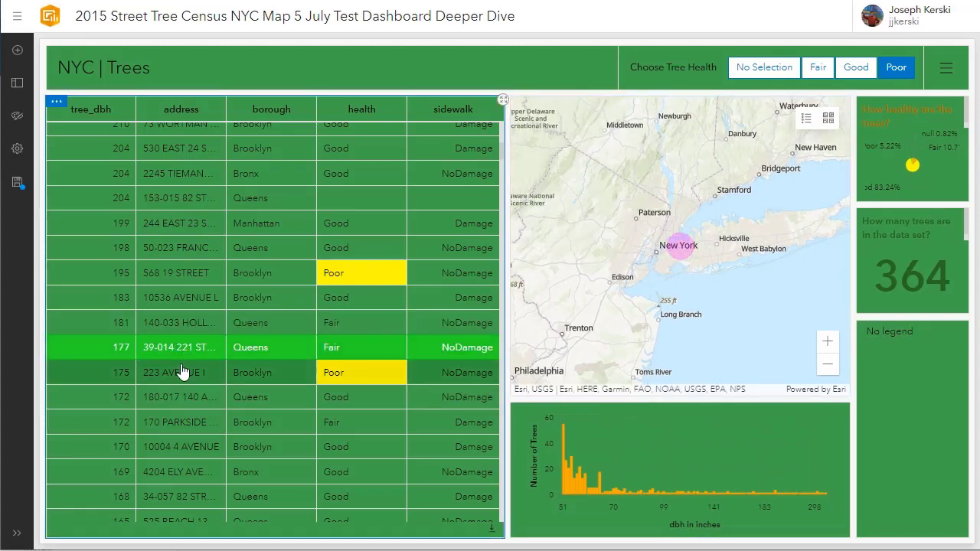
left_click(182, 372)
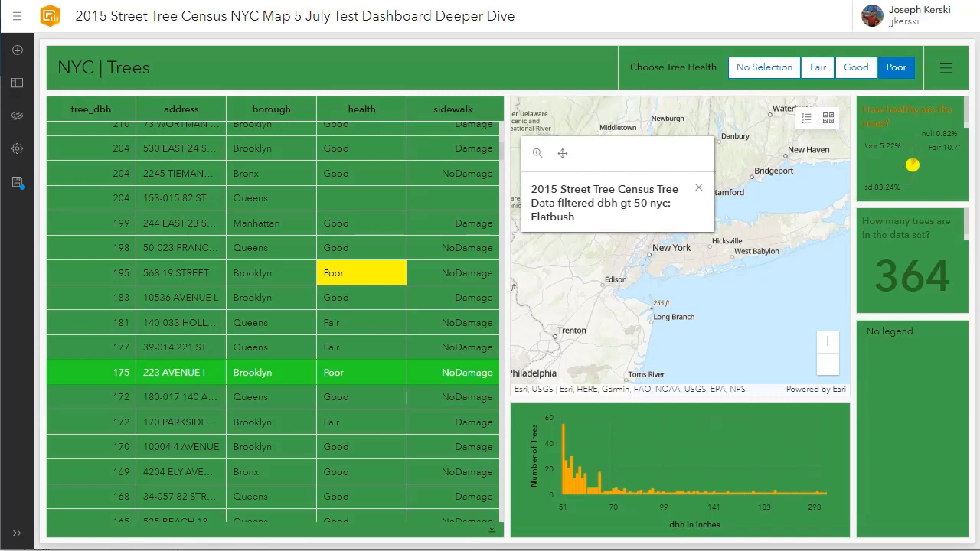
Save the NYC Trees dashboard with its updated table formatting
left_click(15, 185)
left_click(59, 166)
left_click(11, 188)
left_click(57, 167)
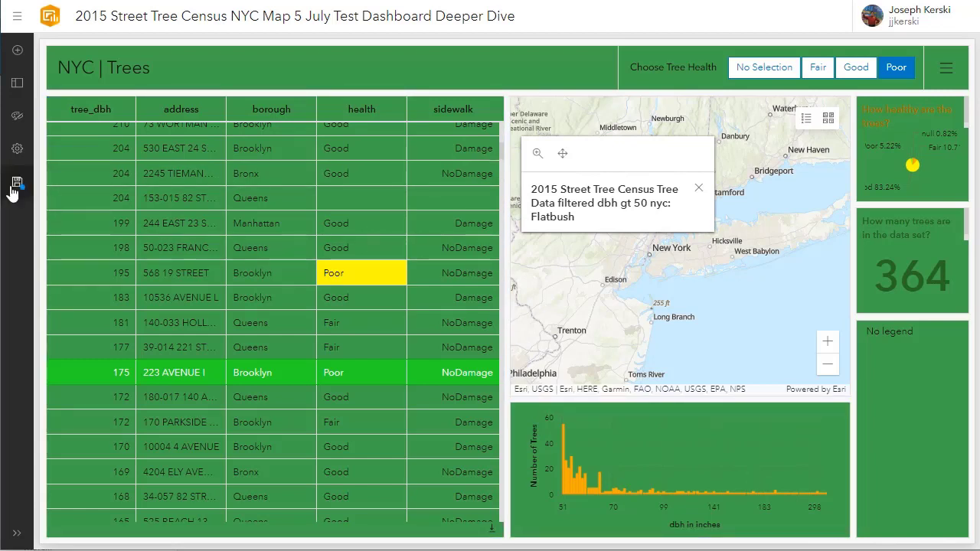
left_click(12, 189)
left_click(60, 165)
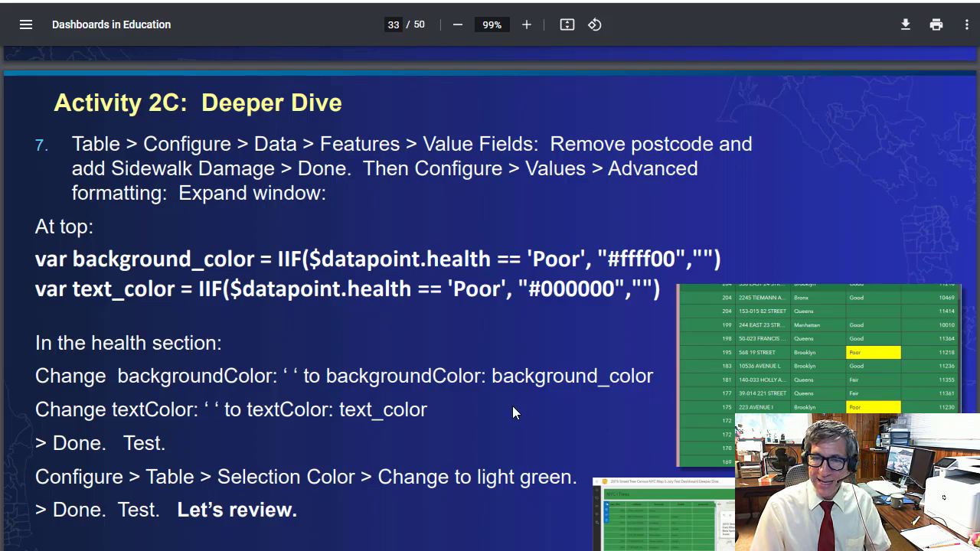
In the Dashboards in Education PDF, read the Activity 2D instructions on adjusting the category selector and fit the page to the window
scroll(513, 411, "down", 7)
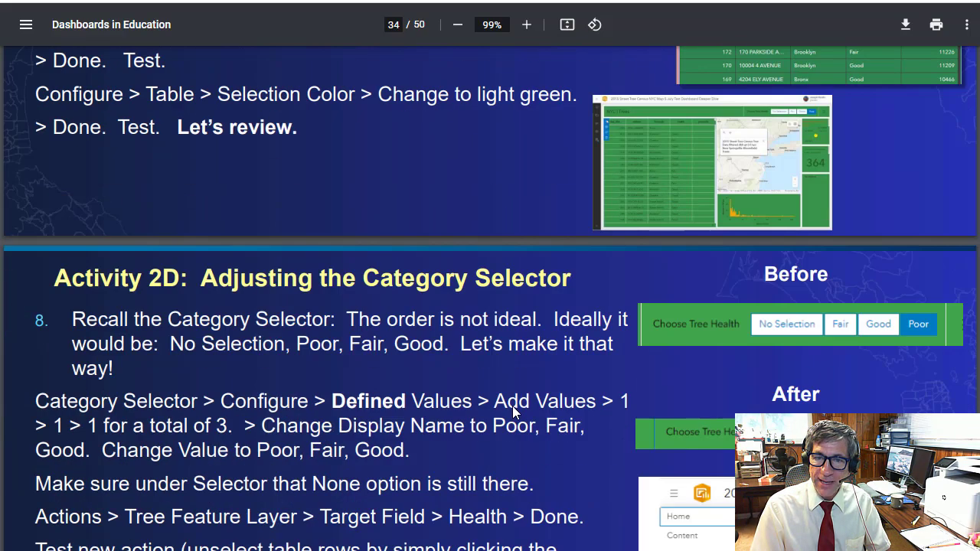
scroll(513, 411, "down", 4)
scroll(513, 411, "up", 2)
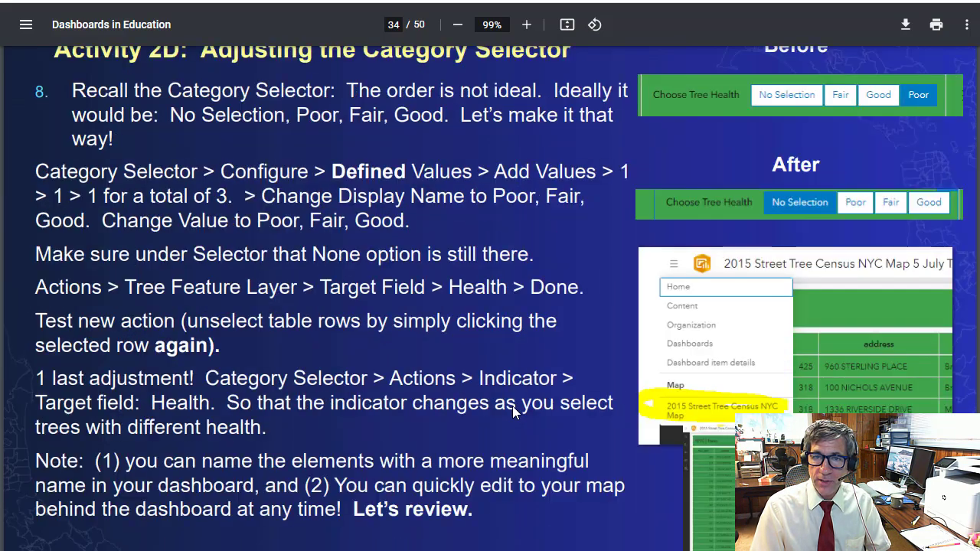
scroll(512, 406, "up", 2)
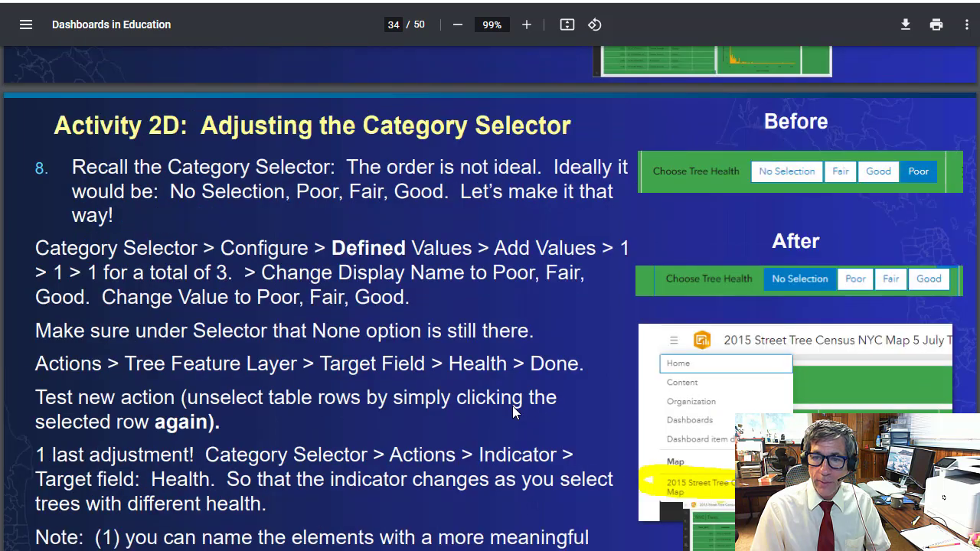
left_click(567, 25)
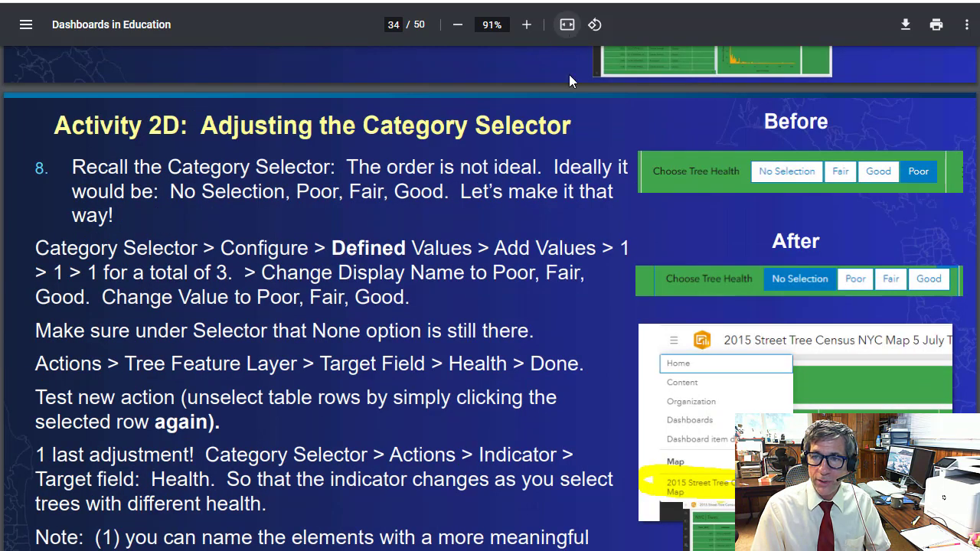